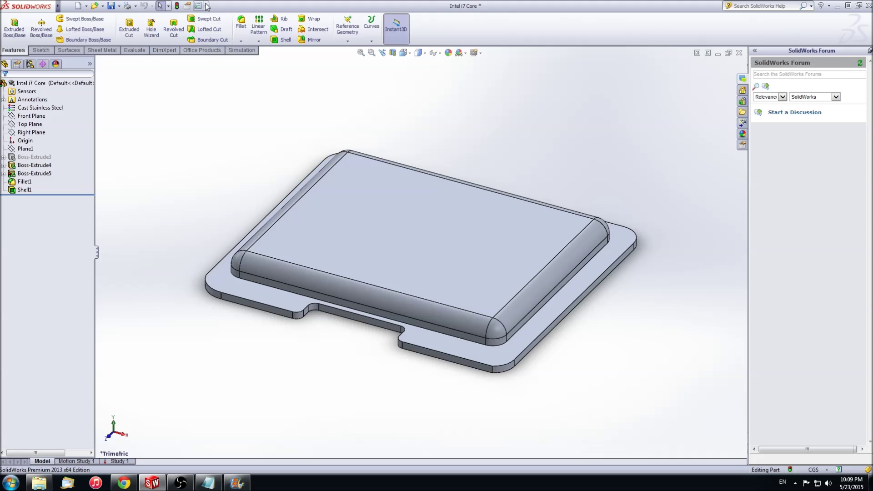
Step: Make sure the SolidWorks Simulation add-in is enabled in the add-ins list
click(207, 5)
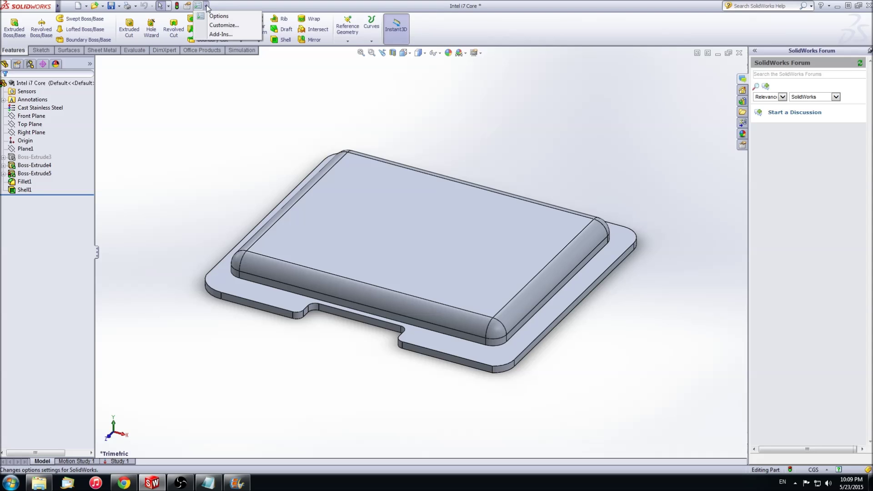
click(220, 34)
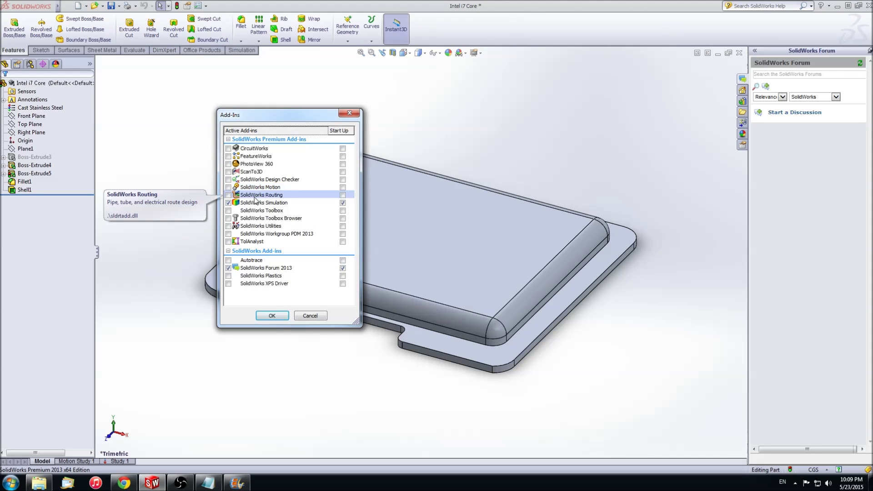
click(229, 202)
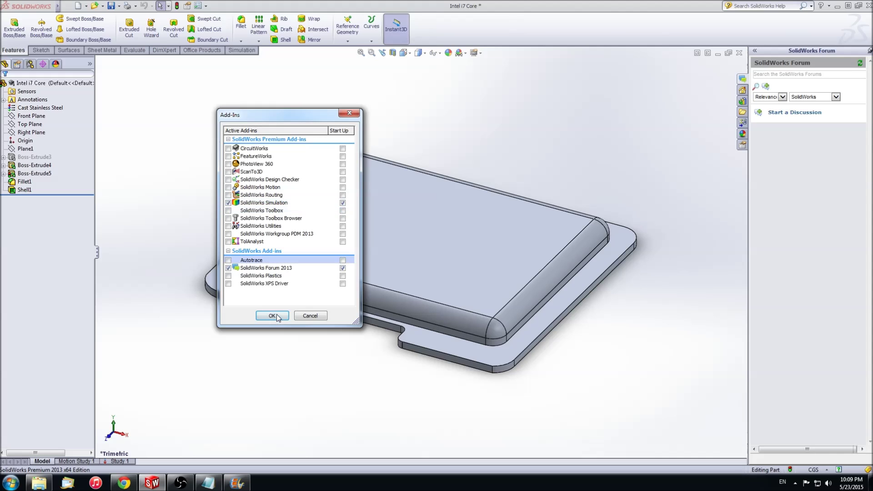
click(272, 316)
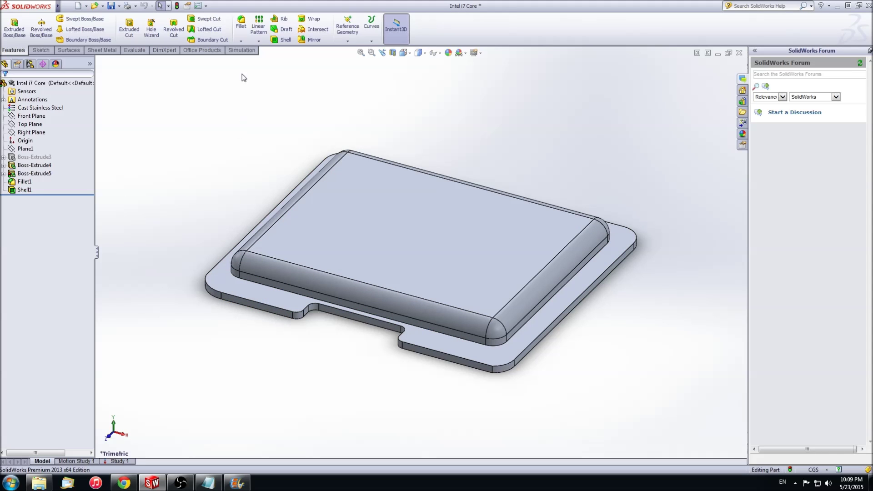
Step: Create a new simulation study of type Thermal for the processor part, keeping the default study name
click(242, 51)
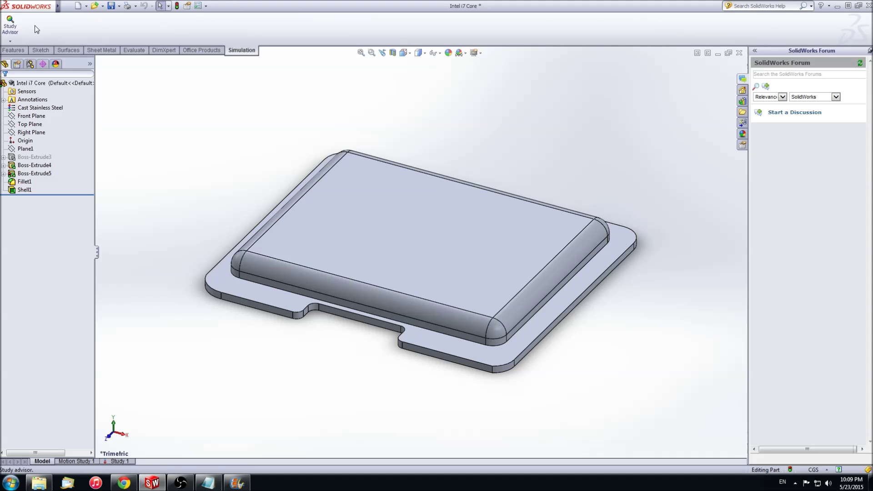
click(11, 41)
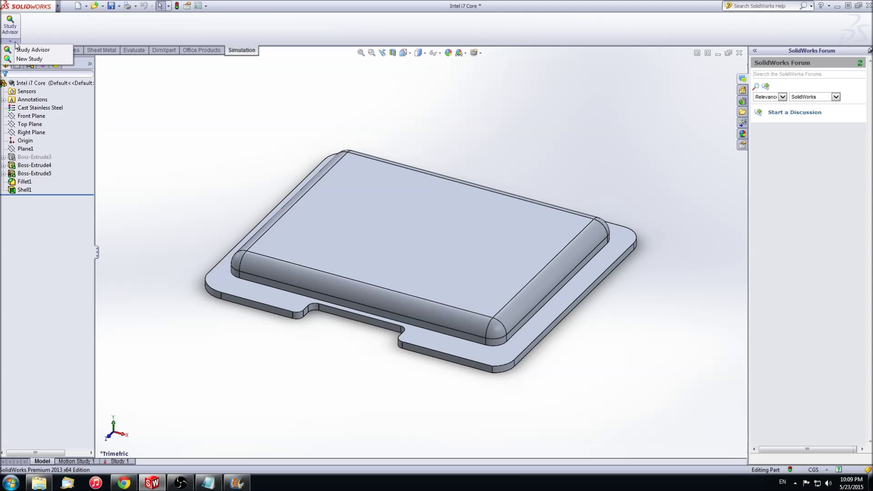
click(28, 59)
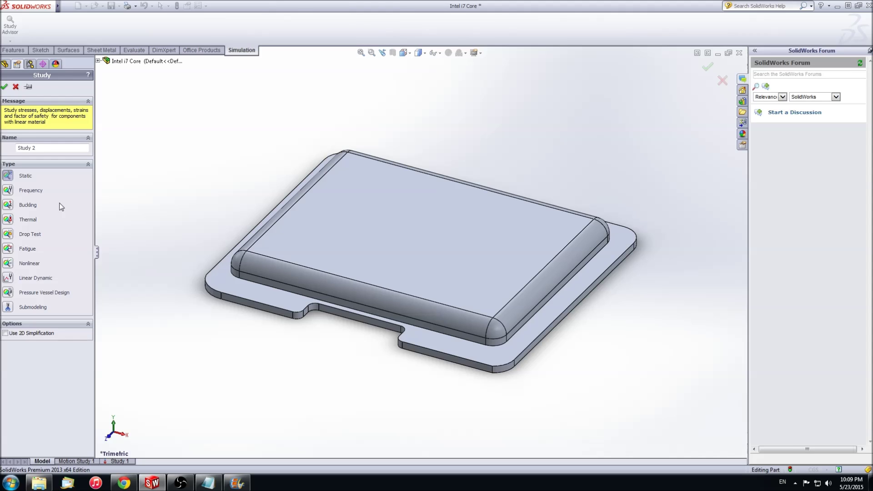
click(7, 220)
click(4, 87)
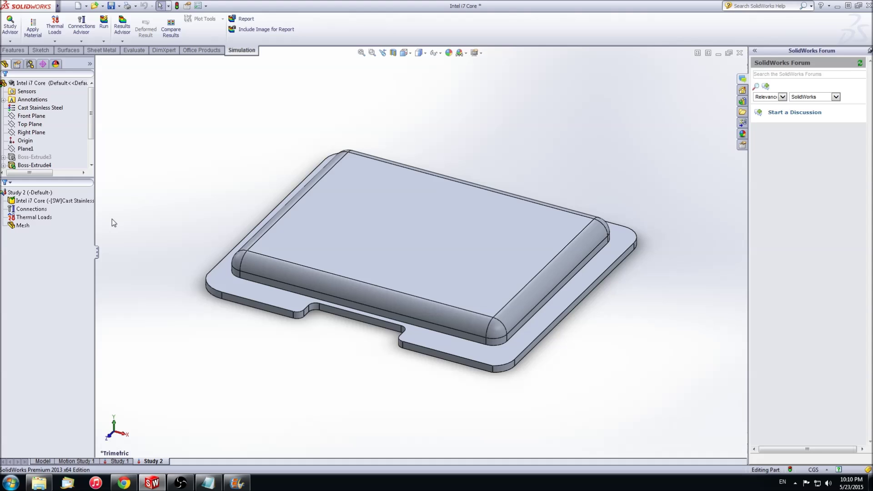
Step: Assign Cast Stainless Steel as the material of the Intel i7 Core body in the thermal study
click(50, 195)
click(40, 225)
right_click(48, 202)
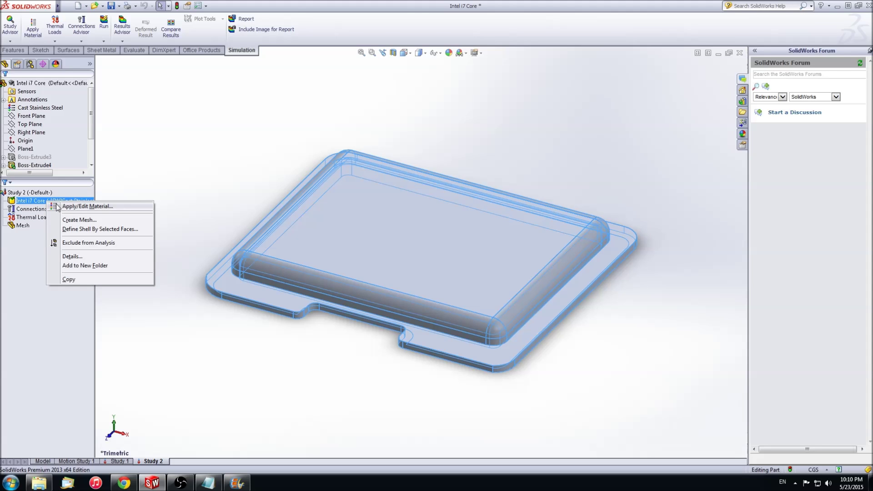
click(64, 207)
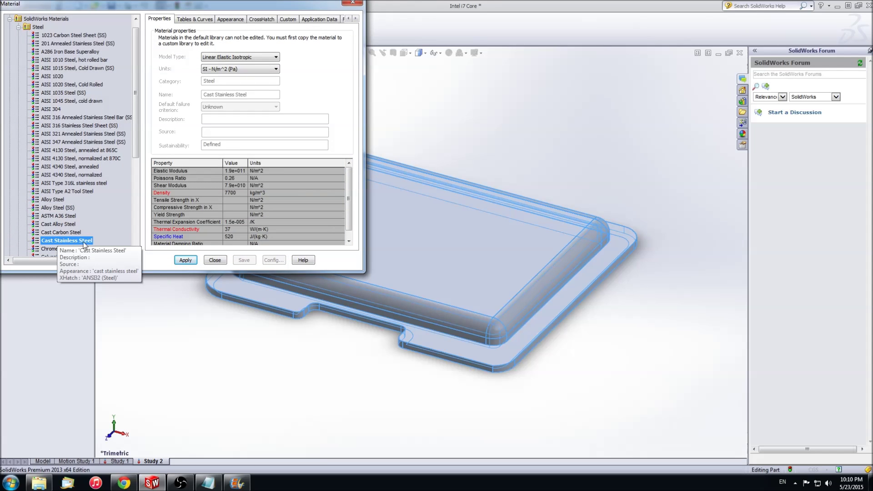
click(186, 260)
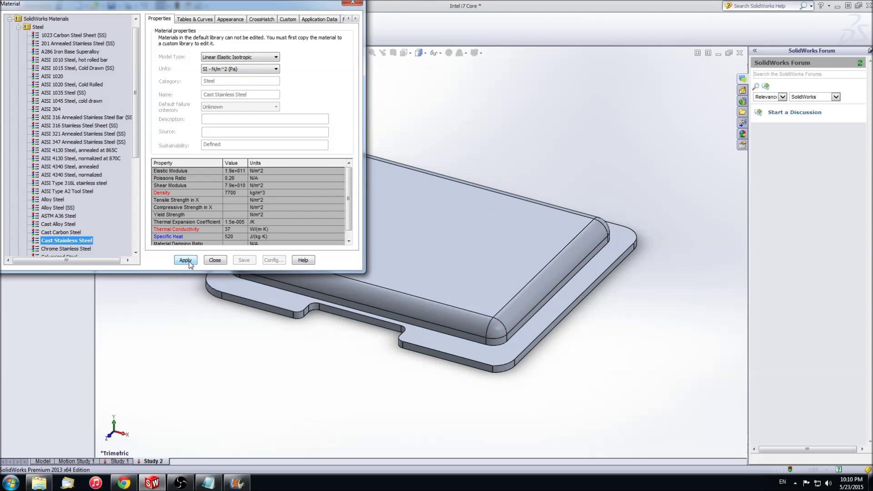
click(215, 260)
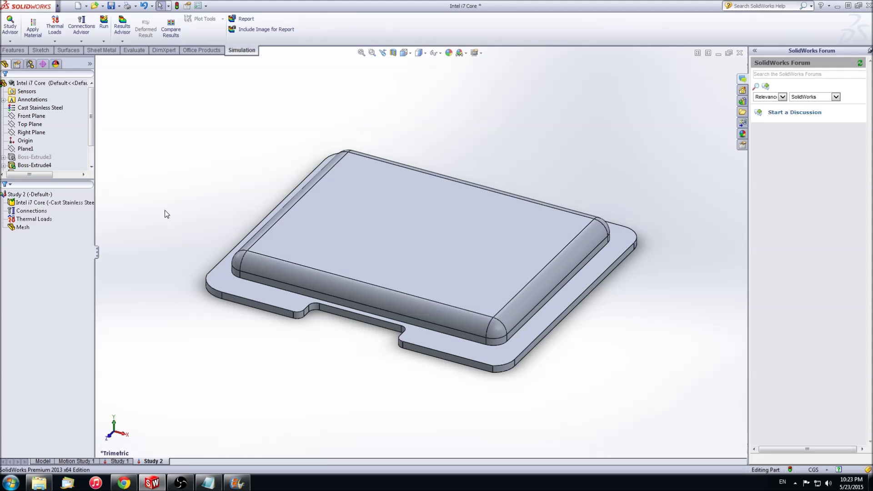
Step: Add a heat power load of 65 W per item to the large flat inner face on the underside of the processor lid
right_click(43, 220)
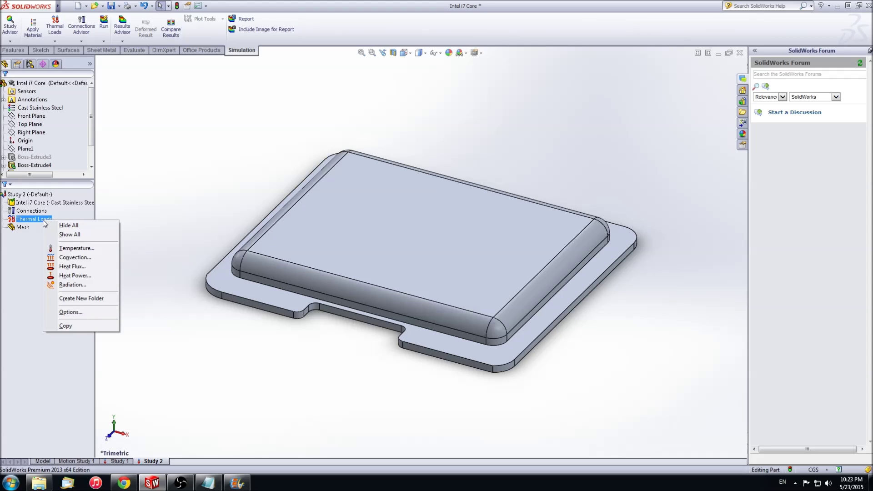
click(73, 276)
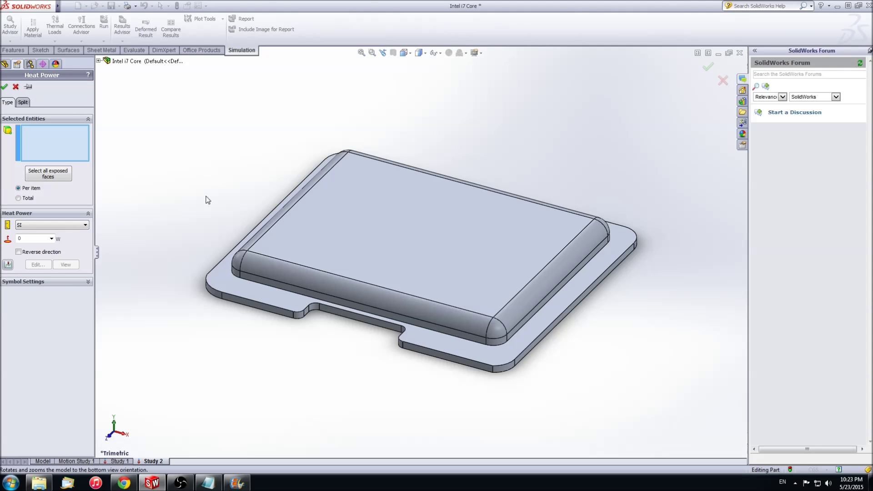
right_drag(206, 196, 201, 243)
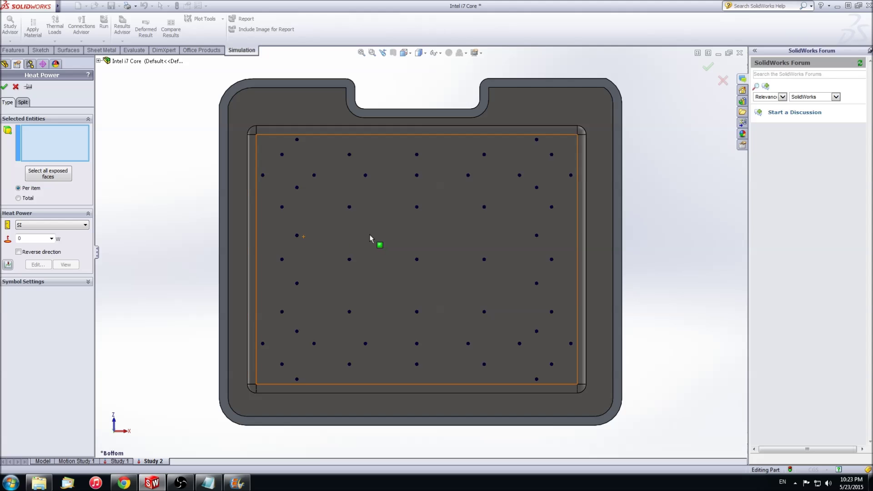
click(370, 238)
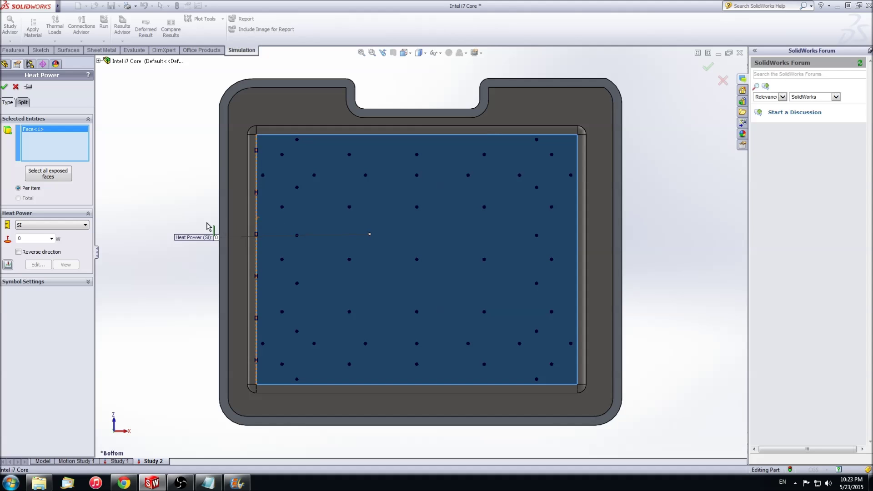
right_drag(209, 224, 234, 203)
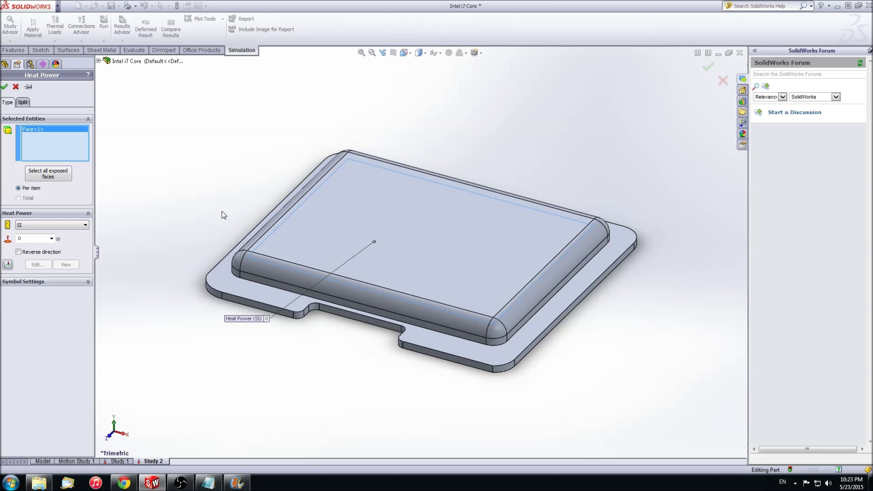
click(29, 238)
text(65)
click(5, 87)
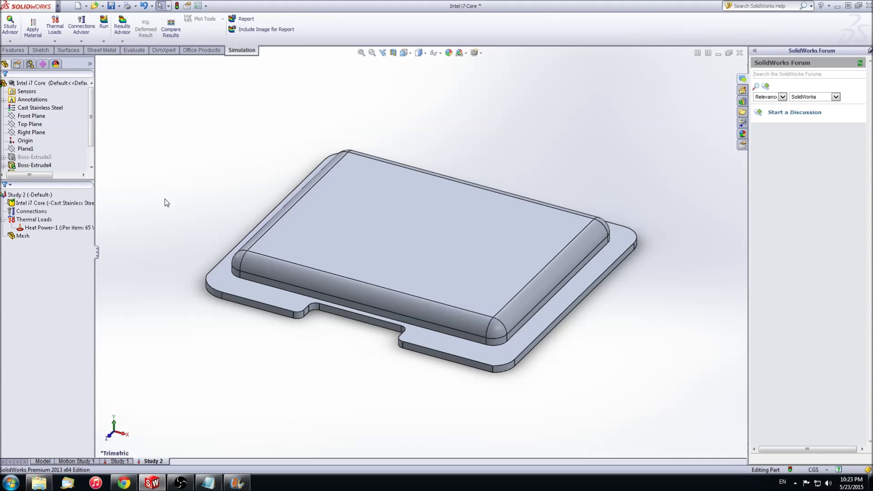
Step: Start a convection load with all exposed faces of the part selected, checking the coverage of the underside faces
click(39, 221)
right_click(39, 220)
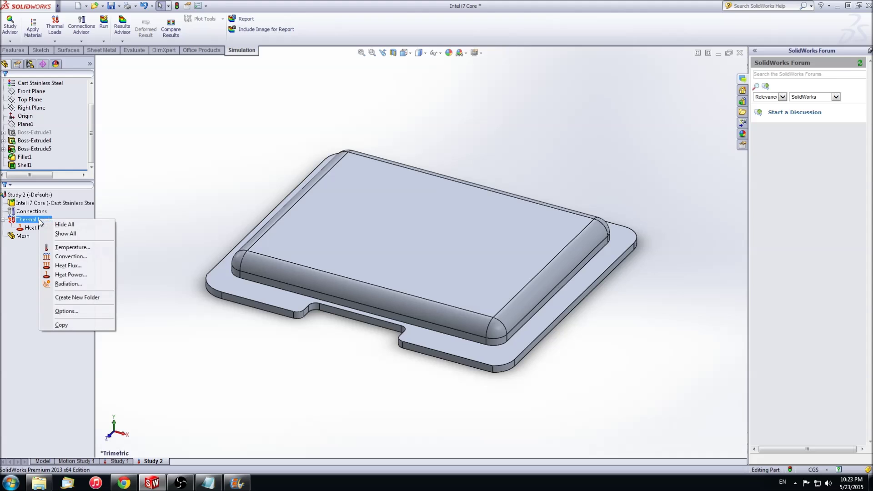
click(69, 257)
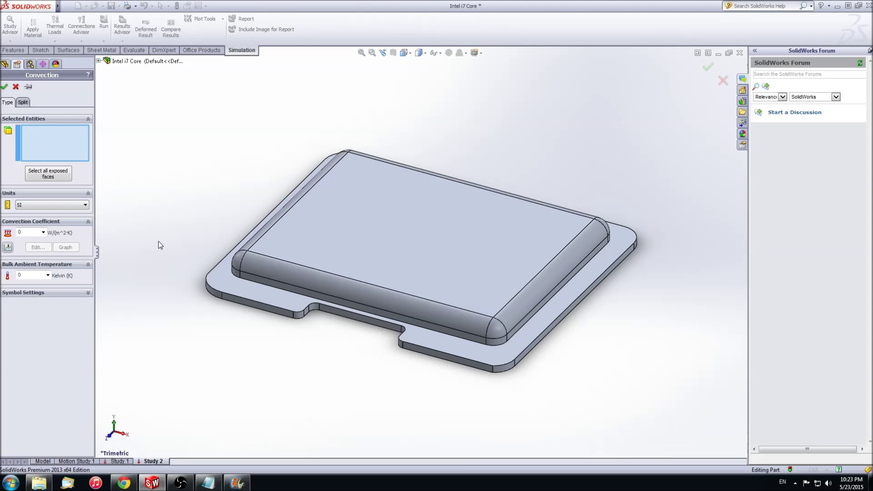
click(62, 176)
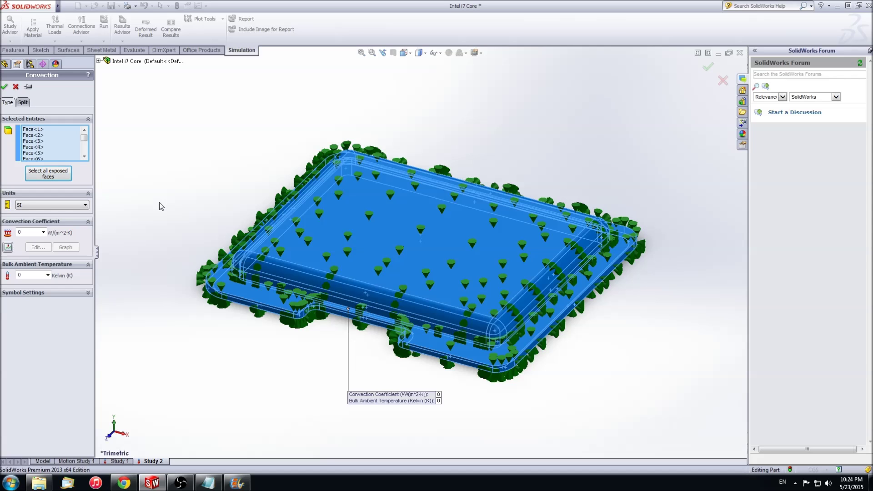
middle_drag(293, 244, 239, 176)
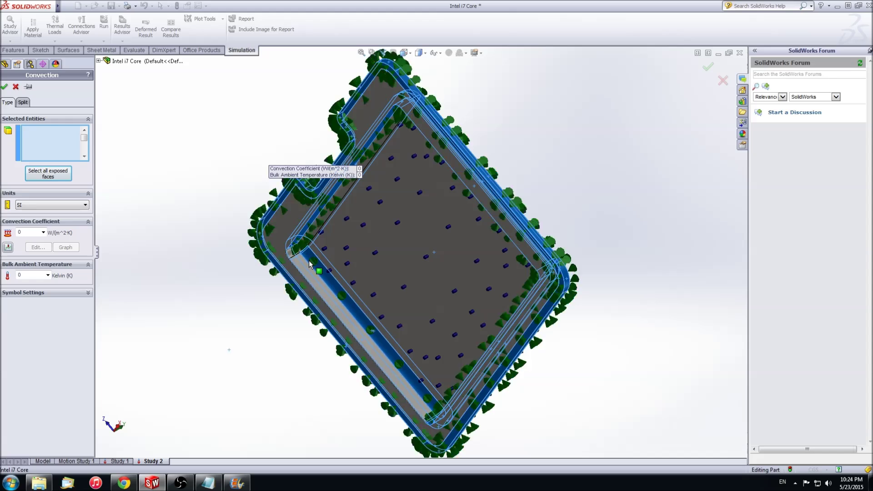
middle_drag(345, 275, 511, 160)
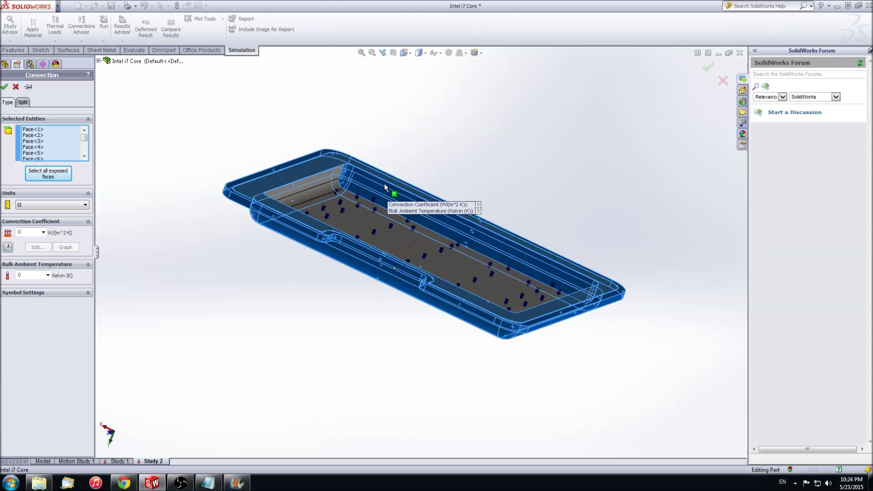
click(372, 215)
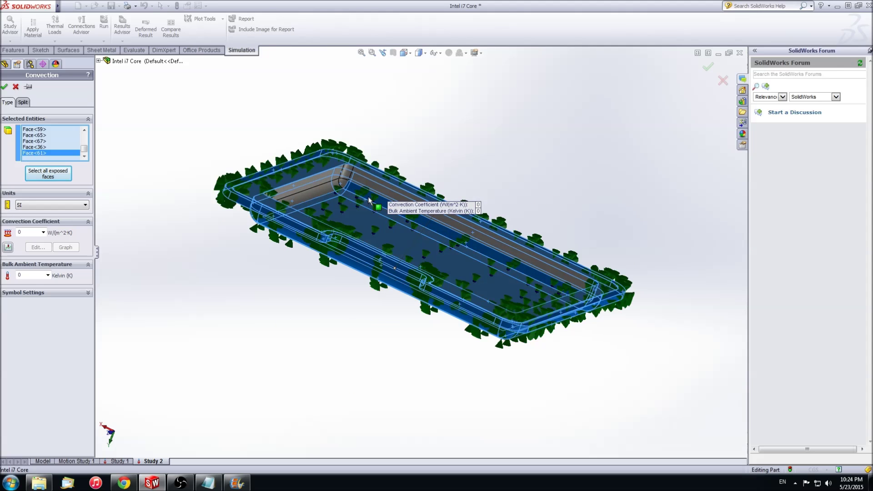
middle_drag(372, 217, 478, 280)
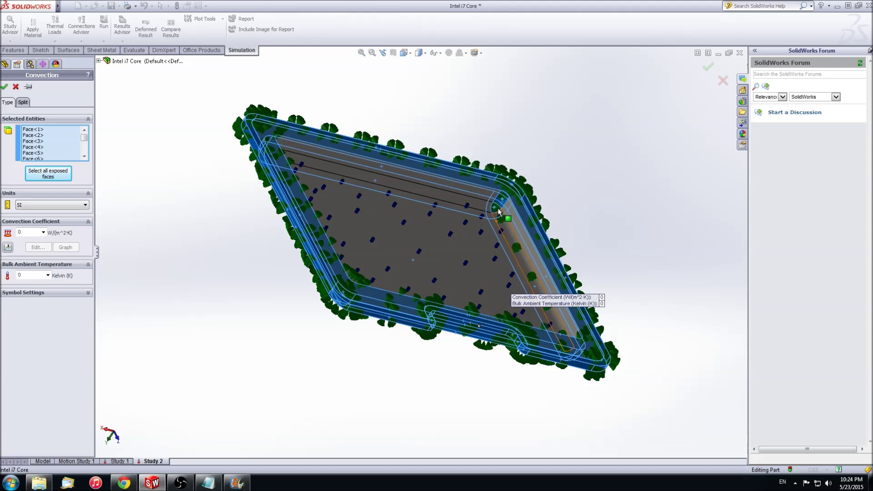
click(503, 219)
middle_drag(357, 240, 170, 222)
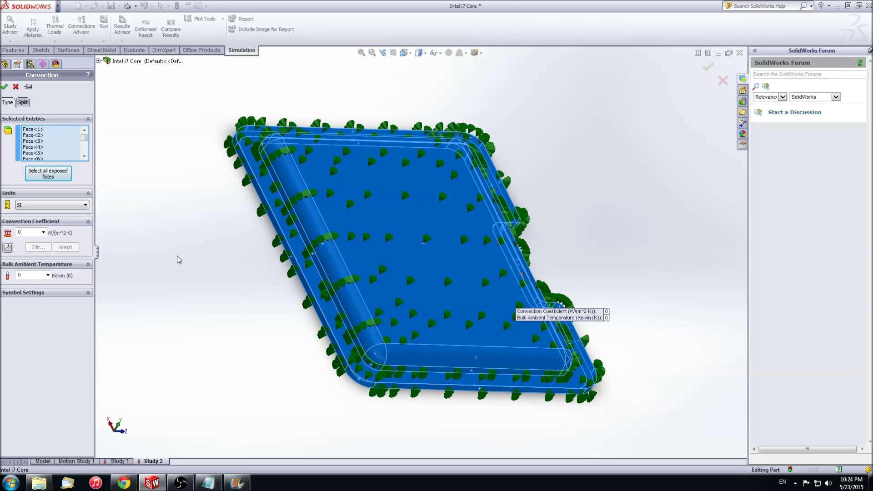
Step: Set the convection coefficient to 20 W/(m^2·K) and the bulk ambient temperature to 303 K, and accept the load
click(35, 232)
text(20)
click(35, 274)
text(303)
click(5, 86)
key(ctrl+7)
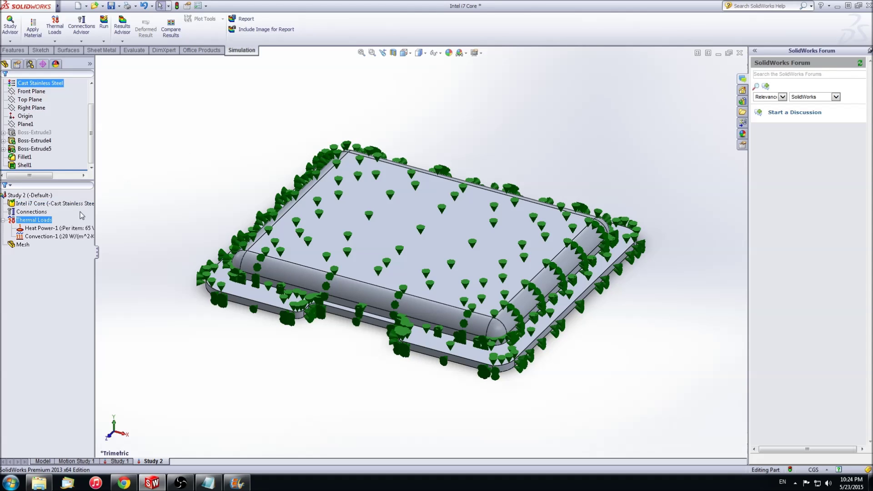
Step: Mesh the processor part with the default mesh density
right_click(23, 245)
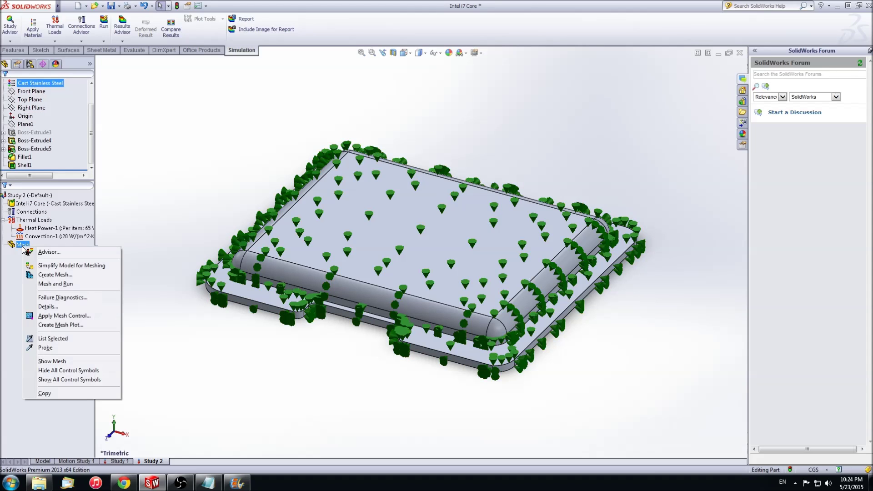
click(54, 275)
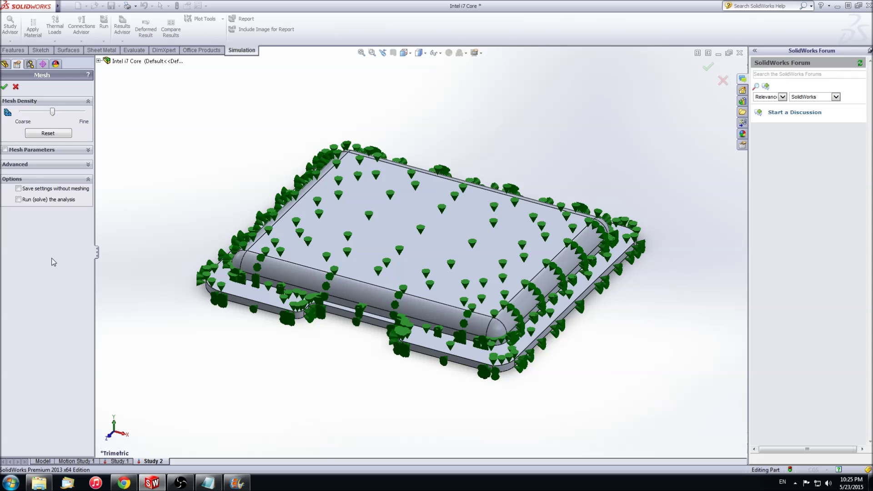
click(4, 87)
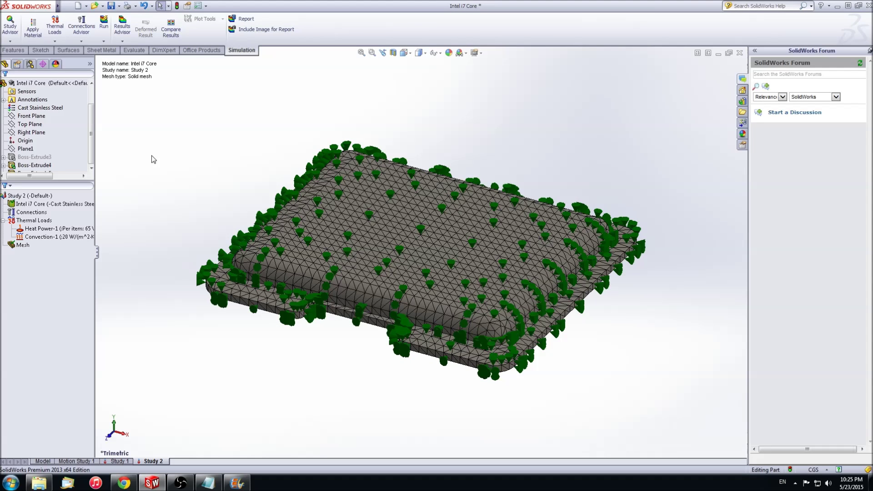
Step: Run the thermal study on the meshed processor part
click(28, 195)
right_click(44, 197)
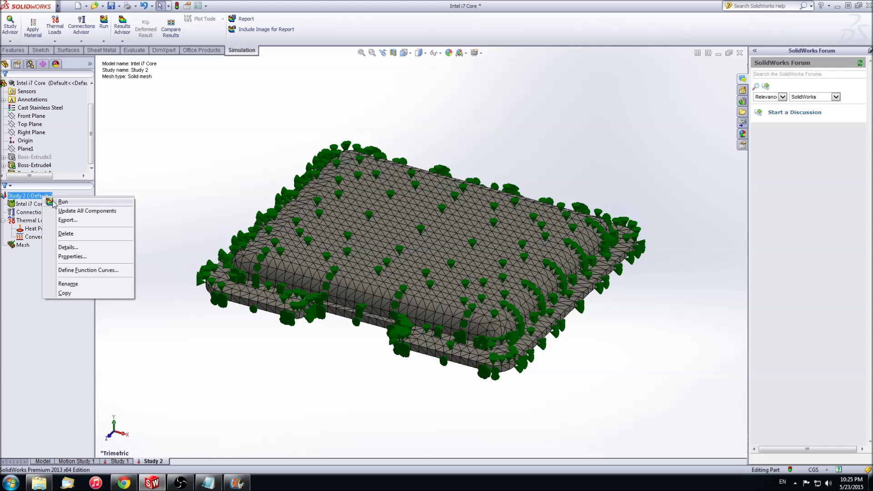
click(62, 202)
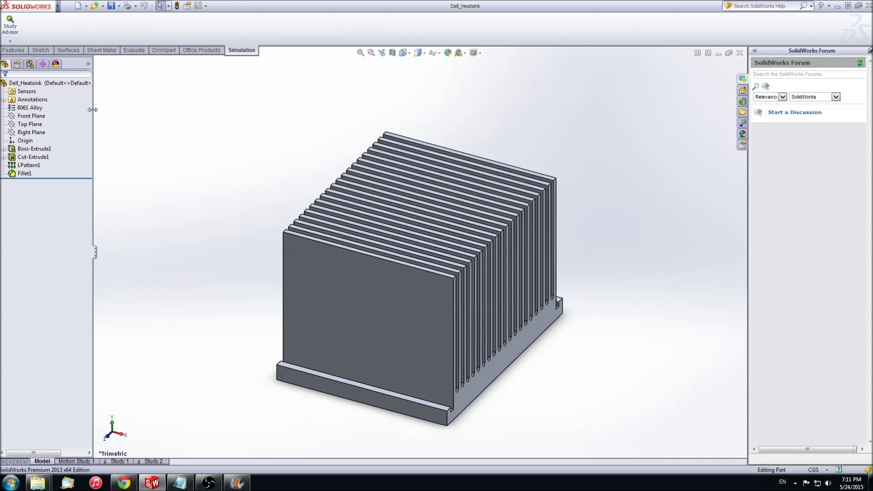
Step: Apply the 6061 Alloy aluminium material to the heatsink part and close the material library
right_click(34, 108)
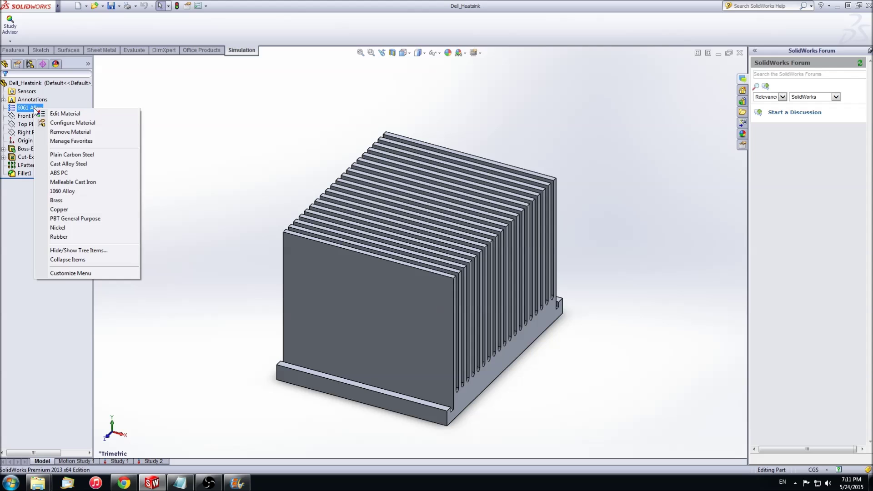
click(65, 114)
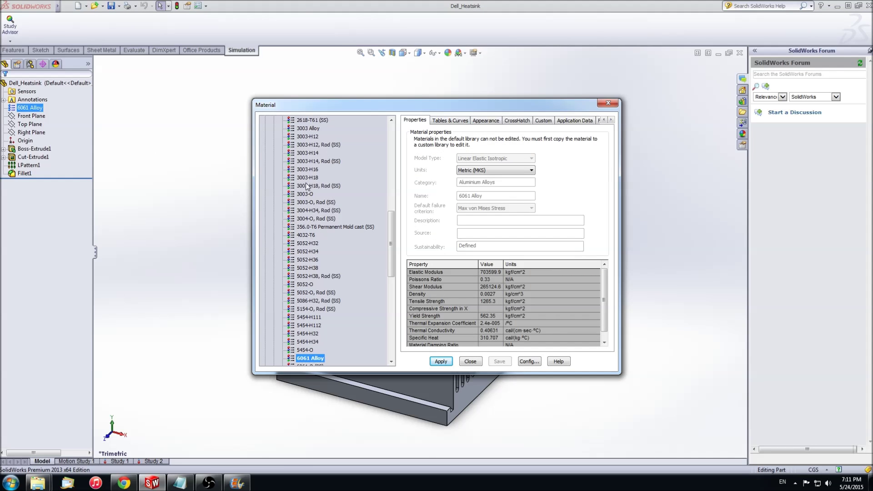
scroll(318, 346, down, 3)
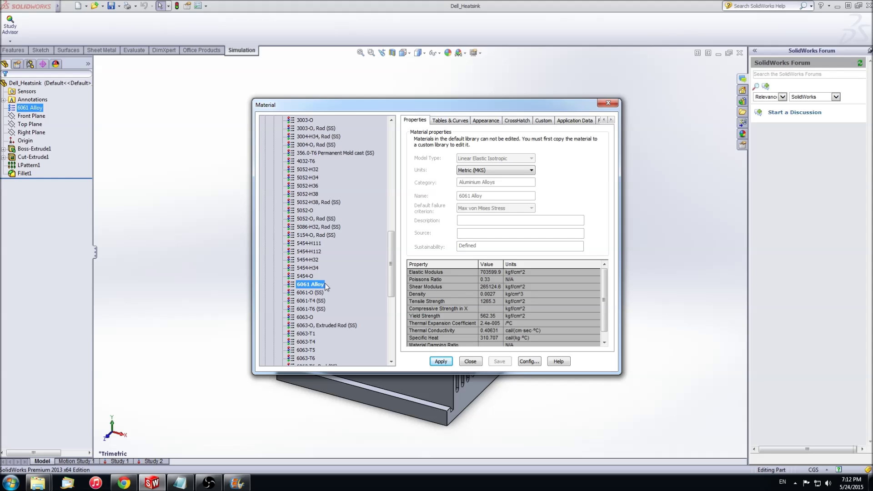
click(441, 361)
click(470, 362)
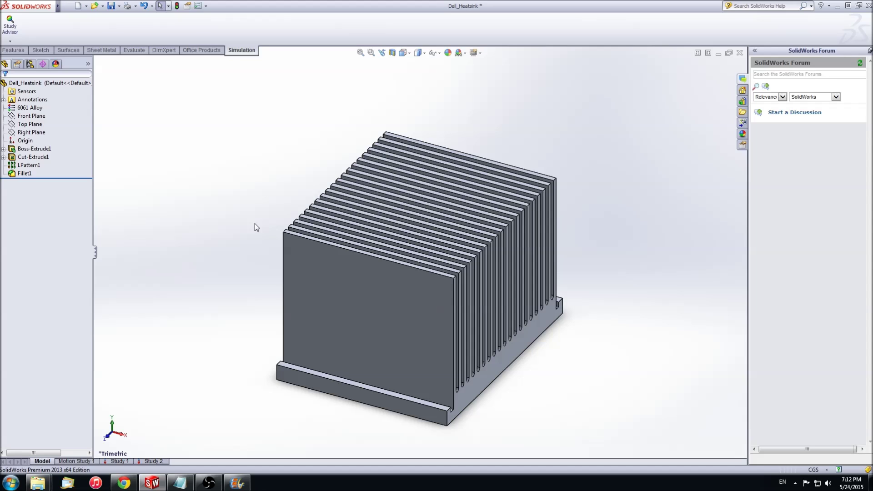
Step: Create a new thermal study named Study 3 for the heatsink
click(10, 41)
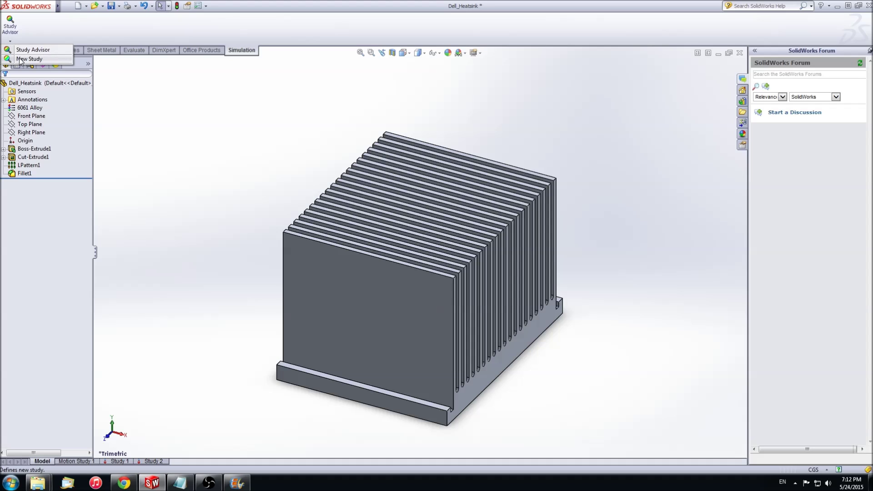
click(20, 59)
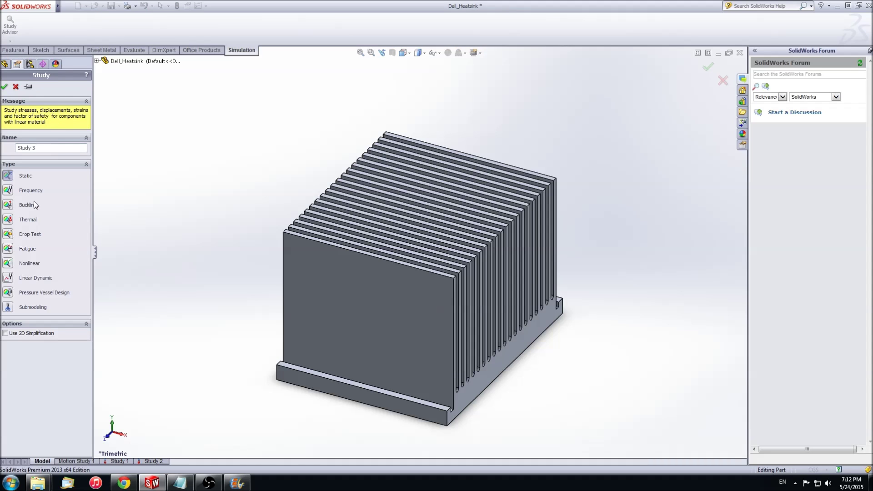
click(8, 220)
click(5, 87)
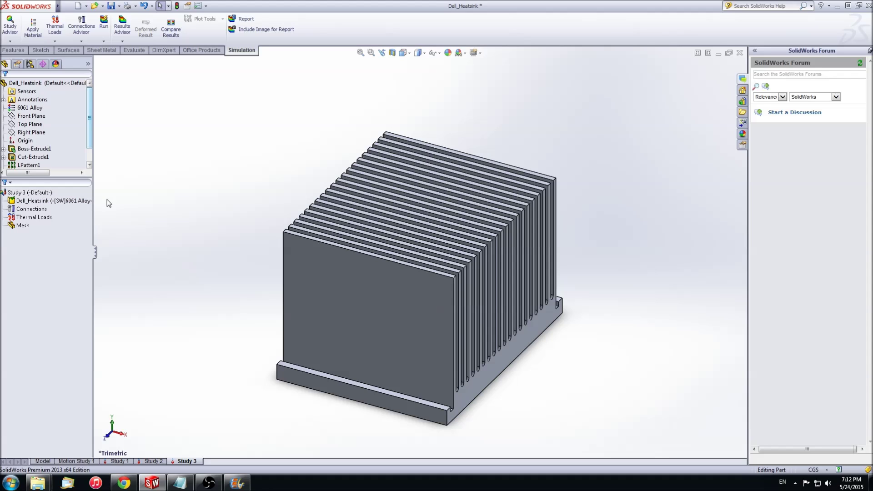
Step: Apply a 65 W heat power load to the flat underside face of the heatsink base
click(51, 215)
right_click(49, 218)
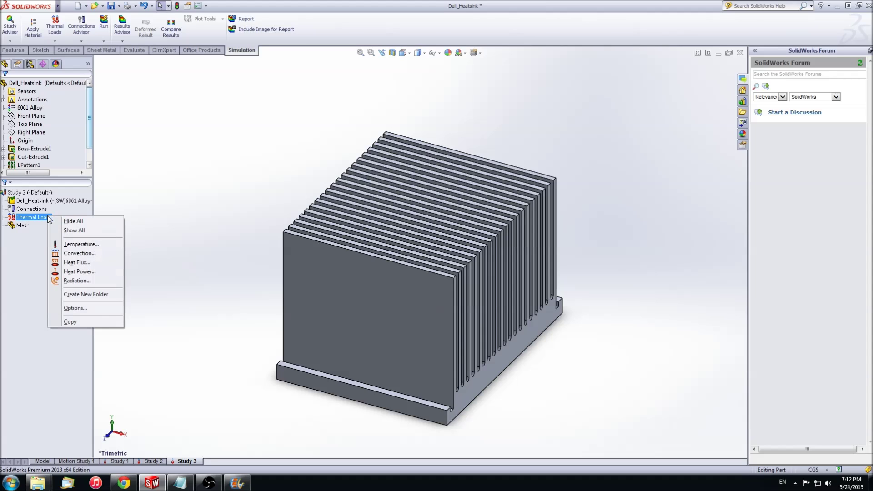
click(80, 272)
right_drag(219, 225, 221, 263)
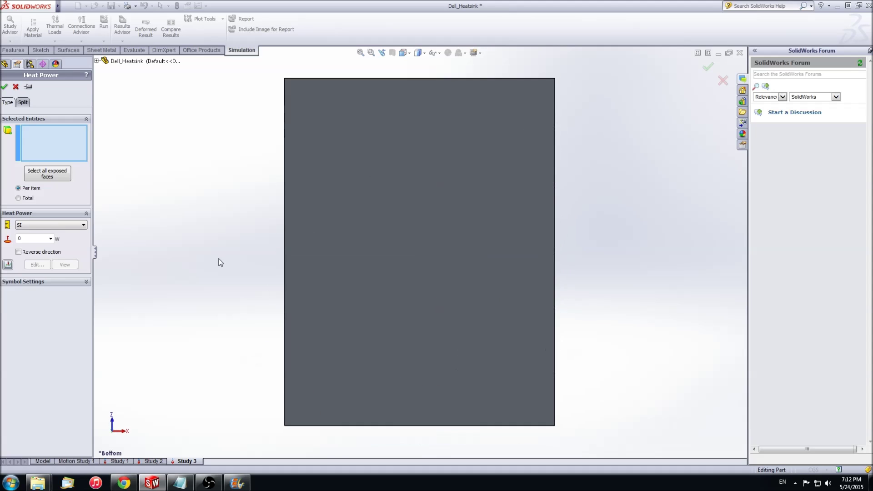
click(331, 233)
double_click(40, 239)
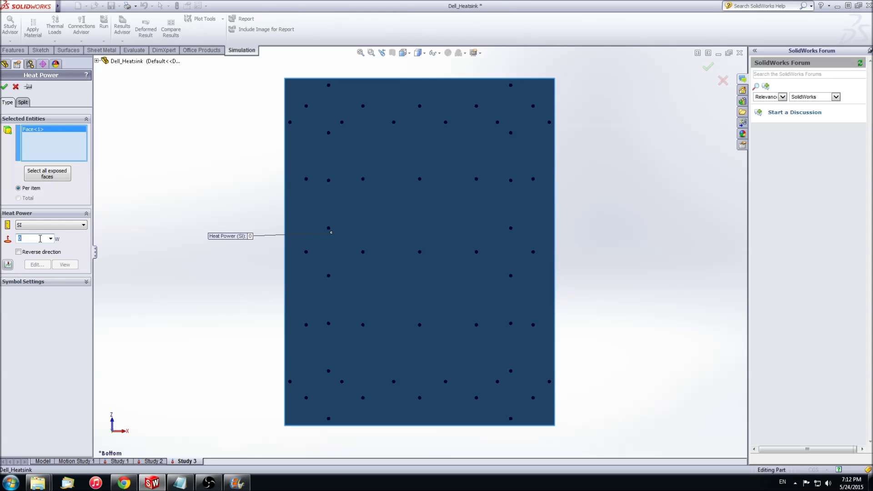
text(65)
click(4, 86)
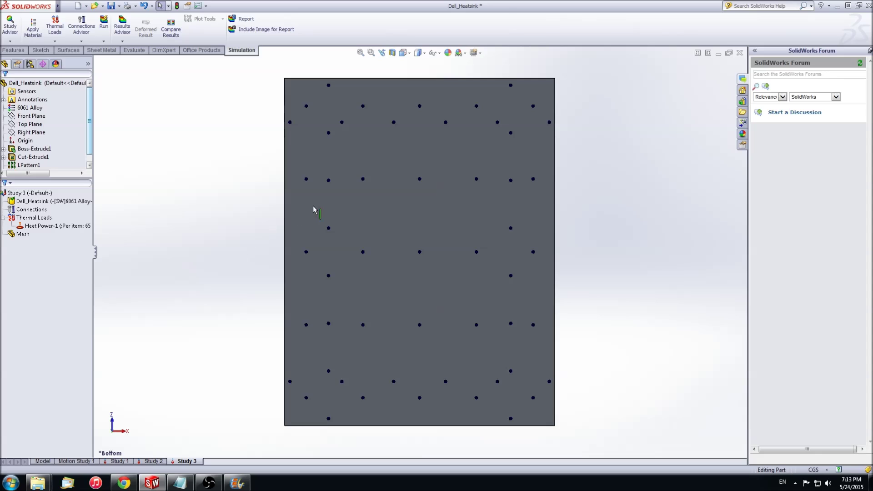
Step: Start a convection load on all exposed faces of the heatsink, checking the selection on the underside
key(ctrl+7)
click(40, 219)
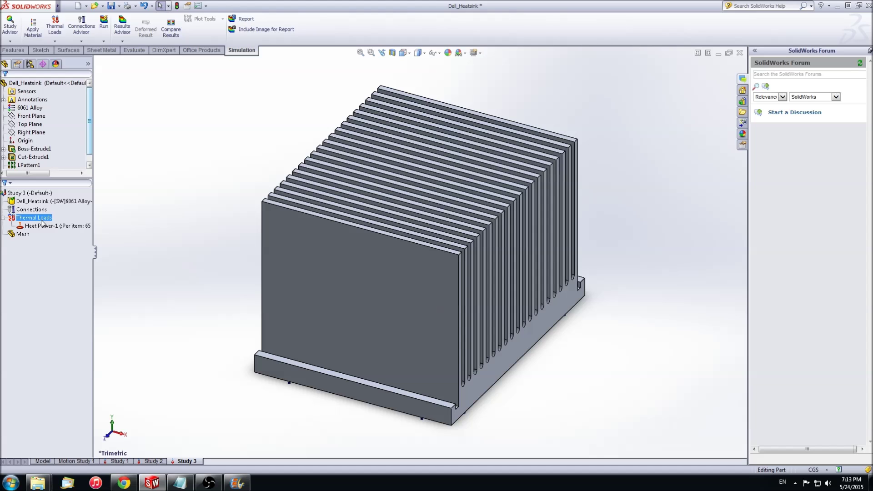
right_click(42, 222)
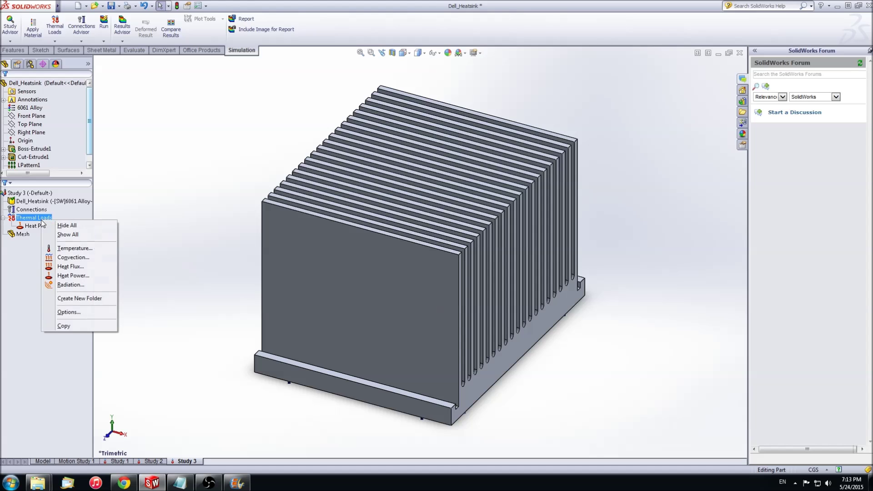
click(84, 258)
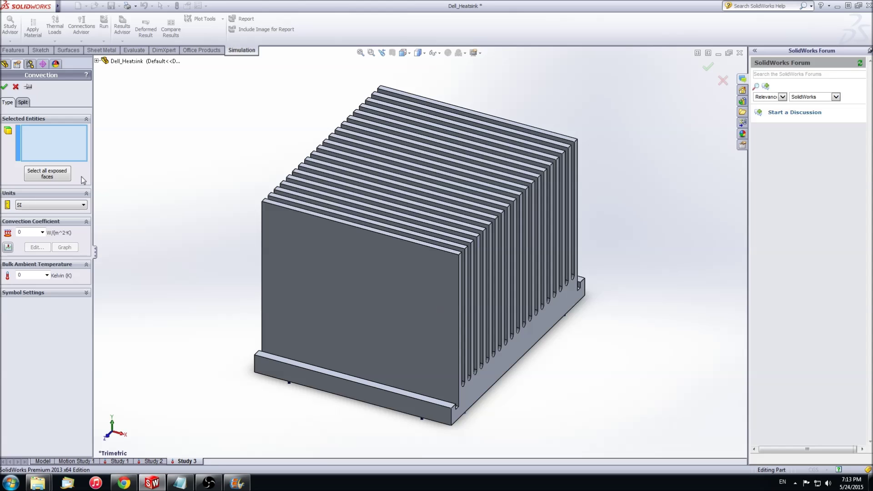
click(58, 172)
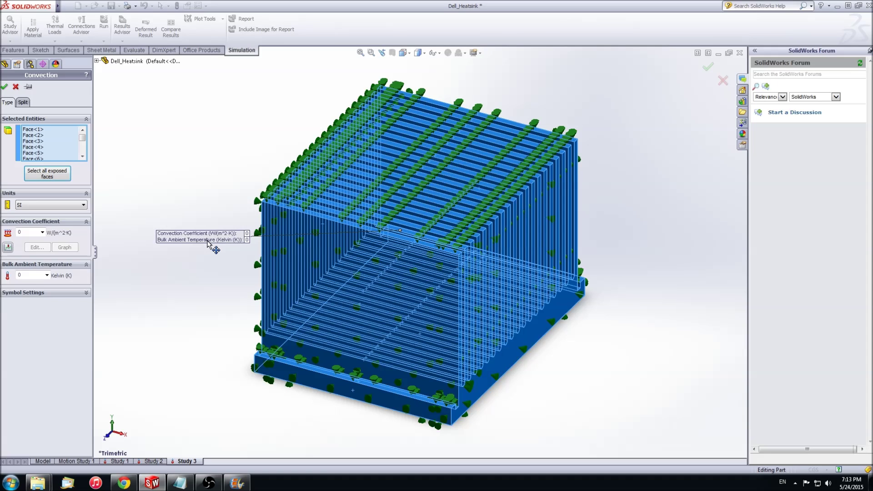
right_drag(212, 194, 217, 229)
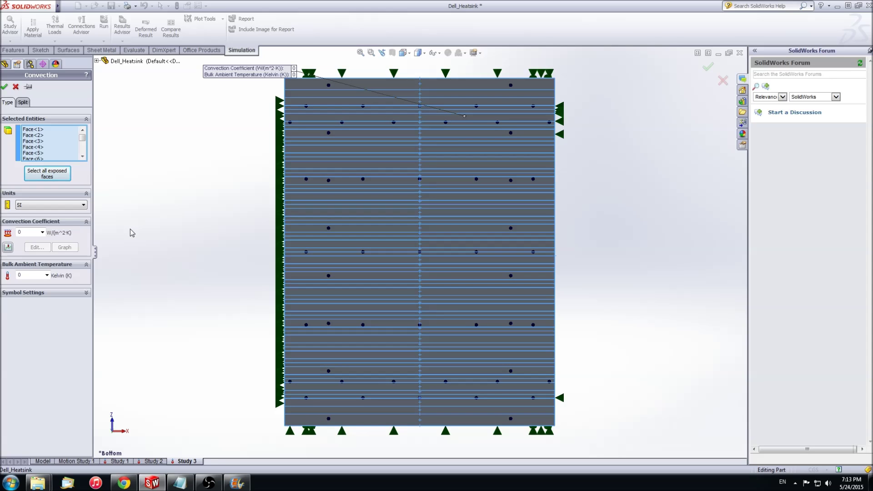
Step: Set the convection coefficient to 20 W/(m^2·K) and the bulk ambient temperature to 303 K, and accept the heatsink's convection load
click(29, 232)
text(20)
click(31, 275)
text(303)
click(4, 87)
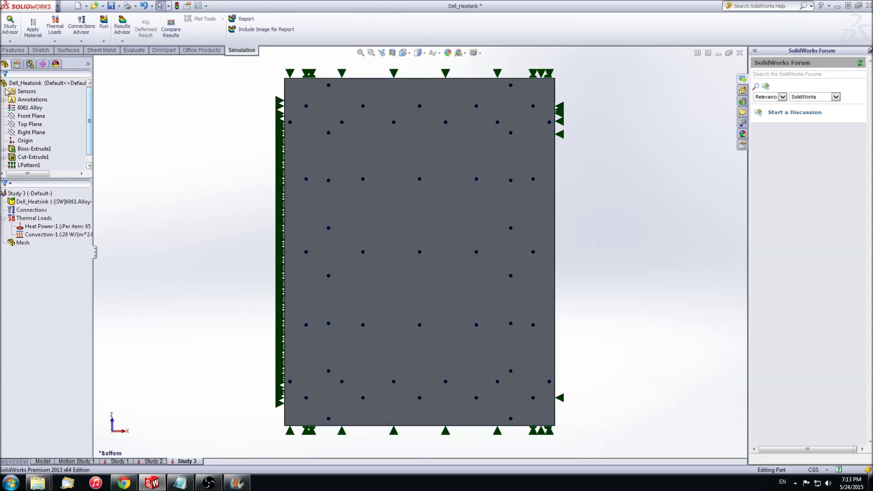
Step: Mesh the heatsink with the default mesh density and run the thermal study
right_click(20, 243)
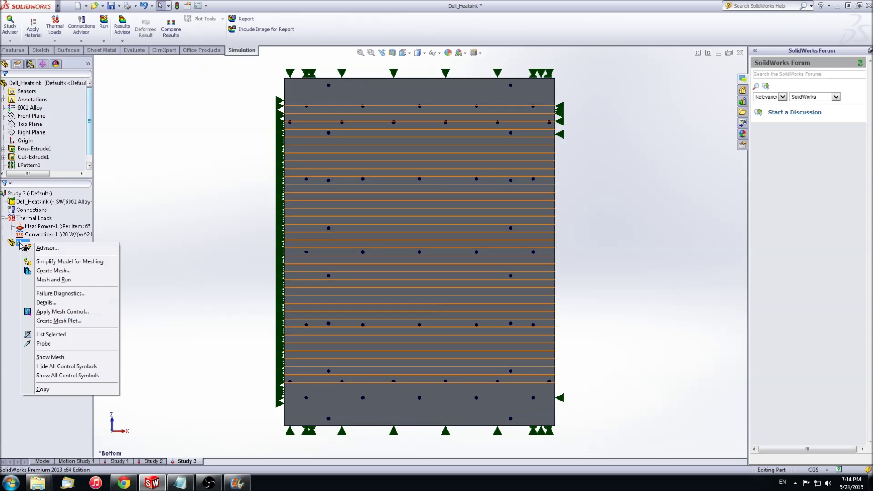
click(46, 271)
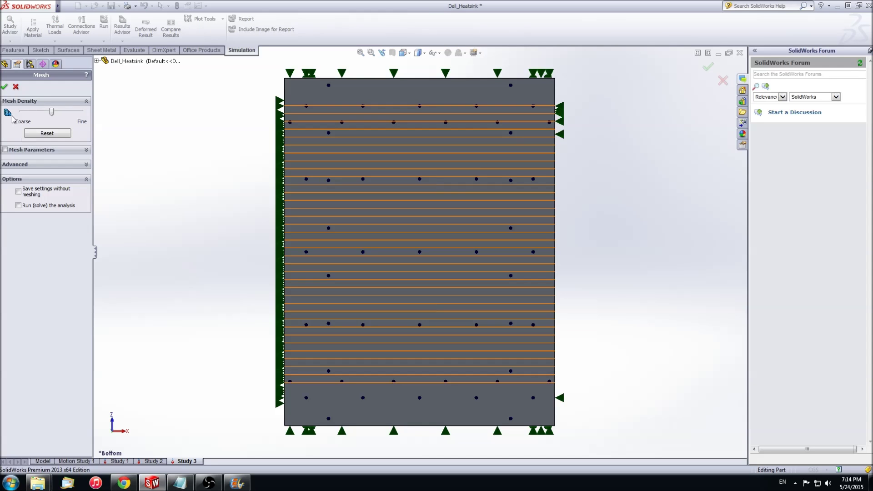
click(4, 88)
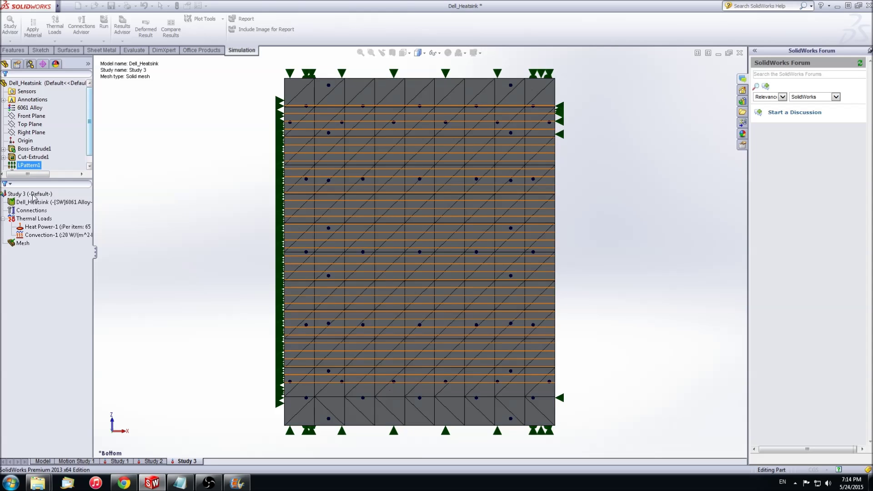
right_click(37, 194)
click(53, 199)
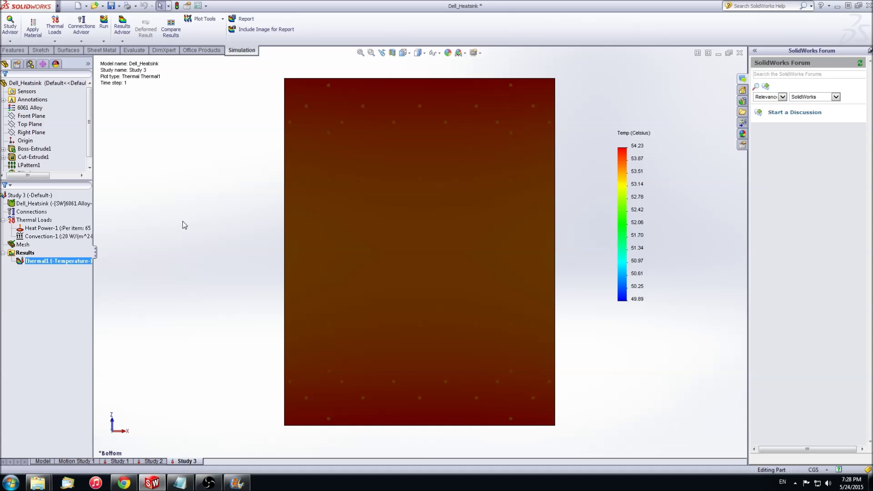
Step: Examine the heatsink's temperature distribution plot in the trimetric, top and side views
right_drag(185, 225, 242, 166)
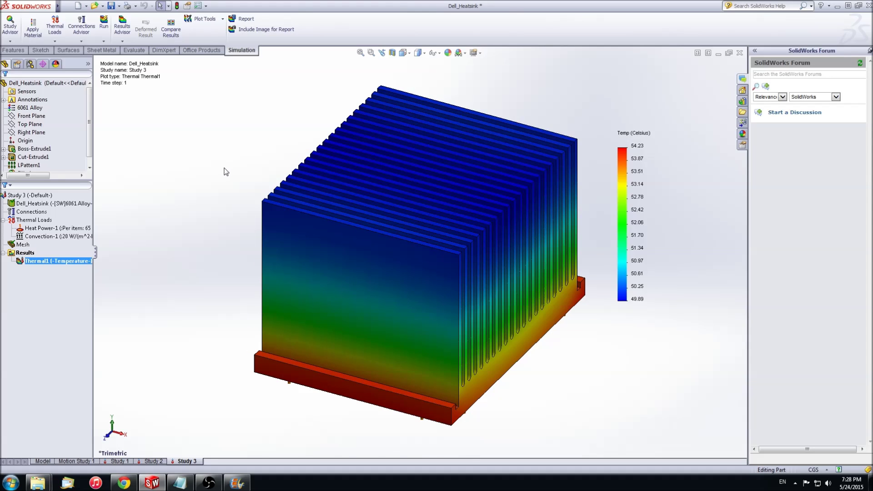
right_drag(214, 169, 213, 122)
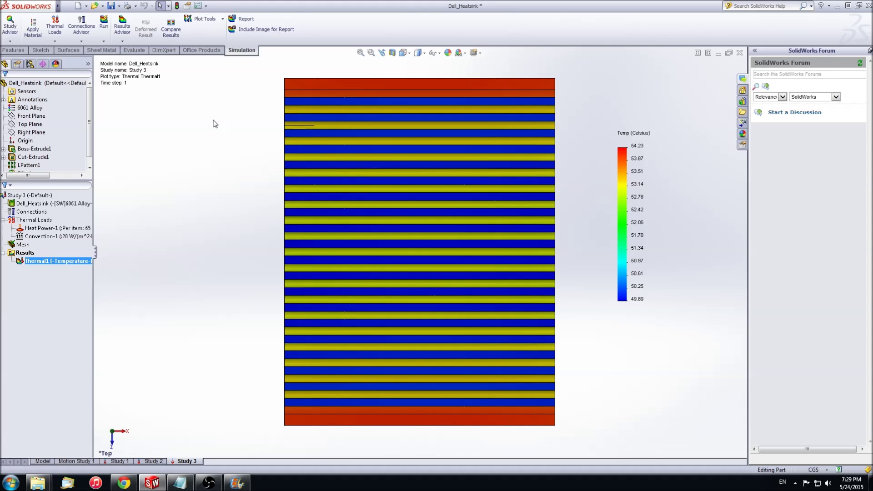
right_drag(215, 124, 161, 133)
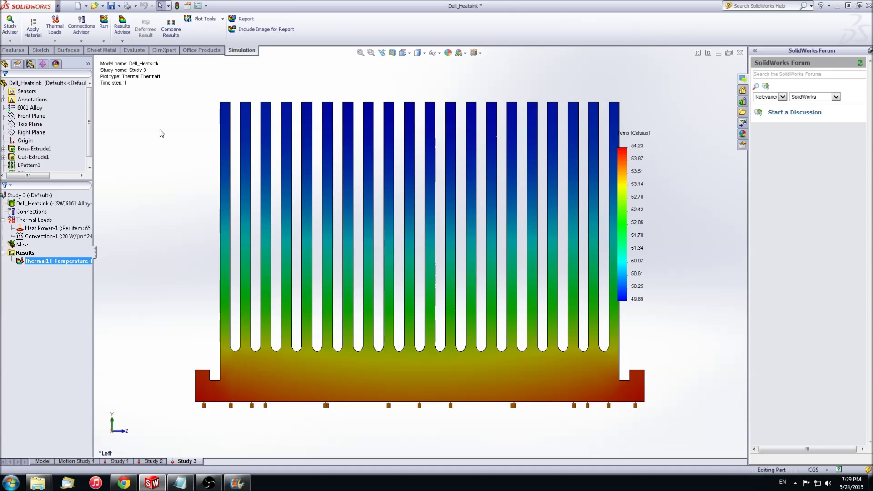
right_drag(191, 102, 218, 98)
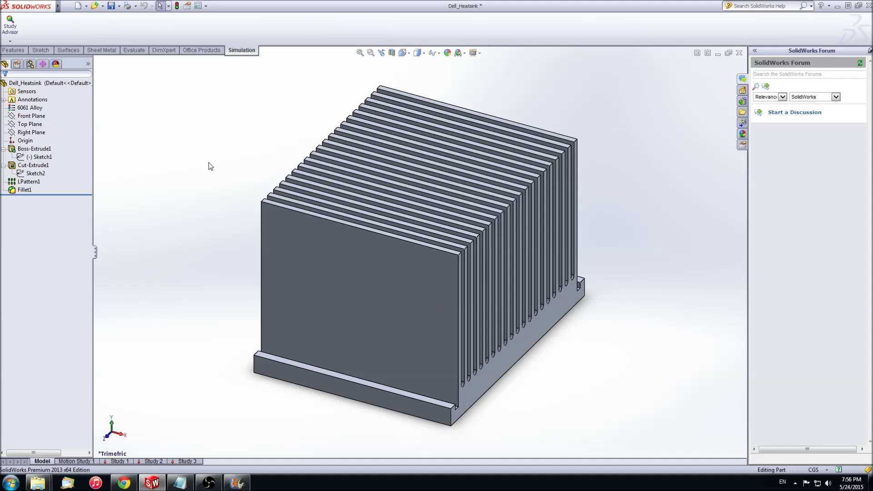
Step: Open the base extrusion's Sketch1 in the right view, inspect its overall height dimension, and exit the sketch
key(ctrl+4)
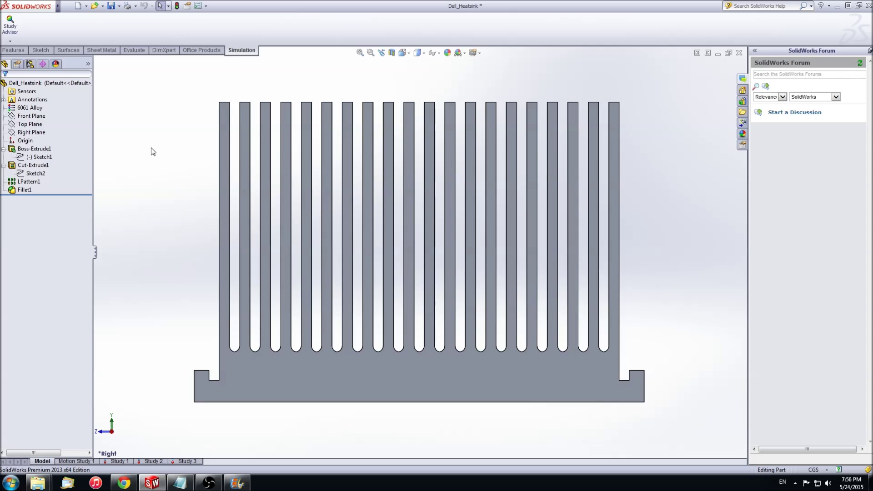
right_click(40, 157)
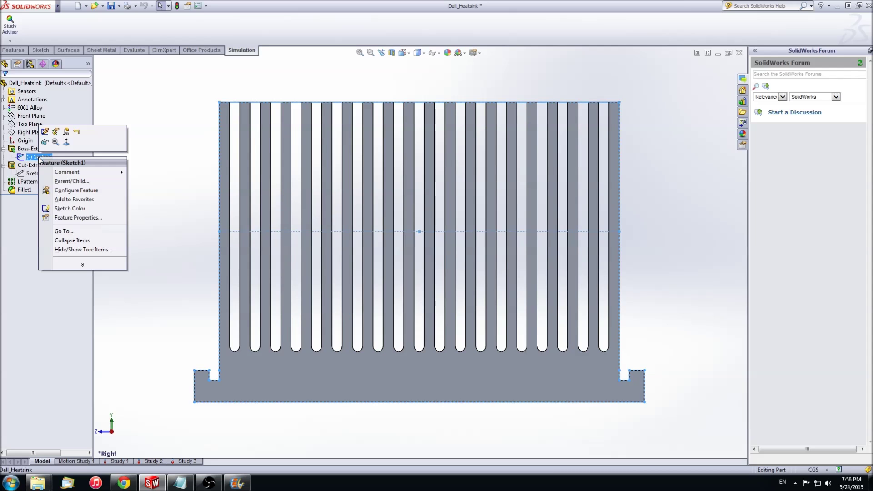
click(45, 132)
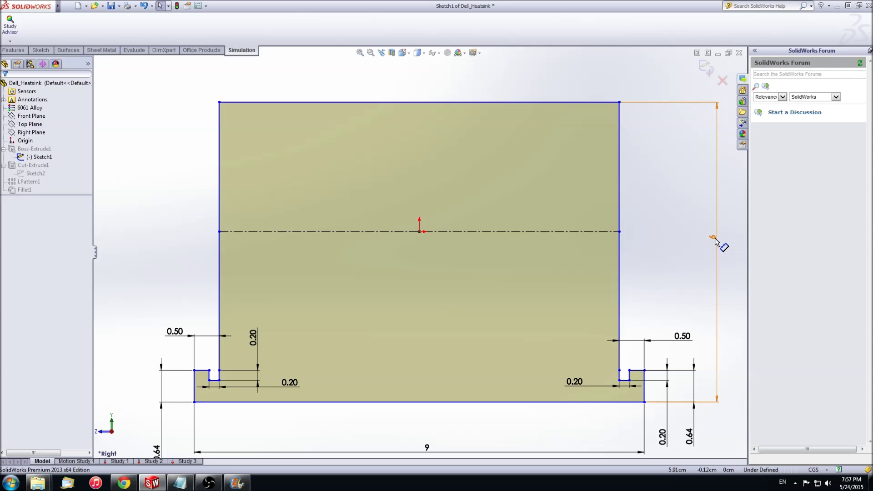
click(715, 241)
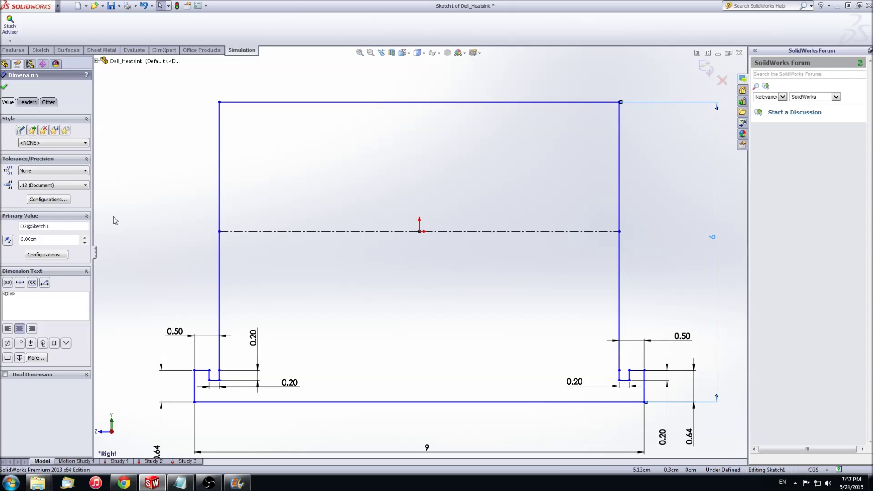
drag(59, 226, 8, 223)
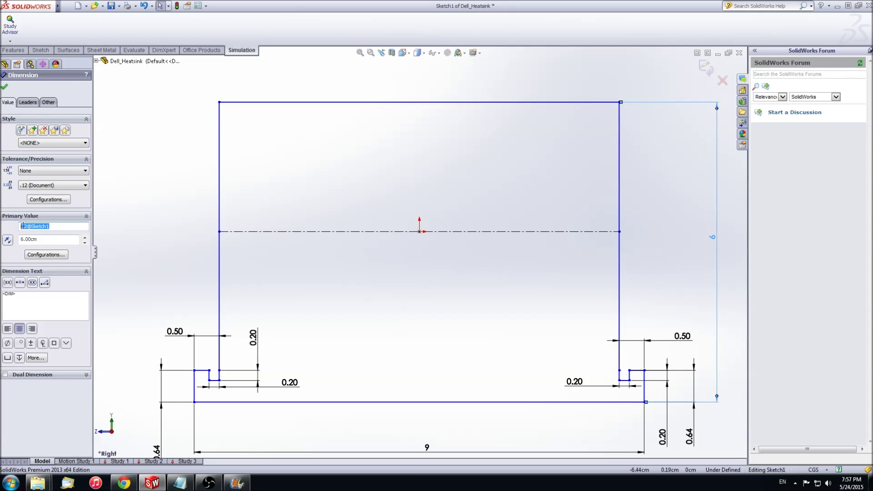
key(Escape)
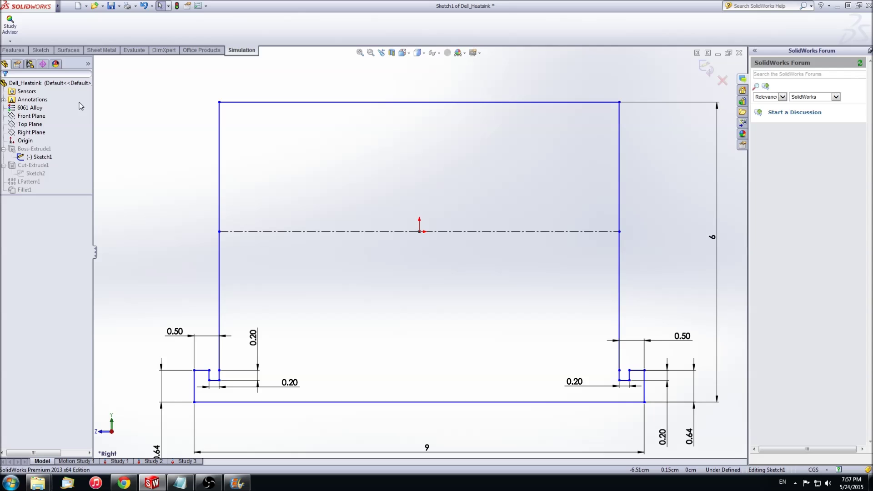
click(40, 50)
click(7, 31)
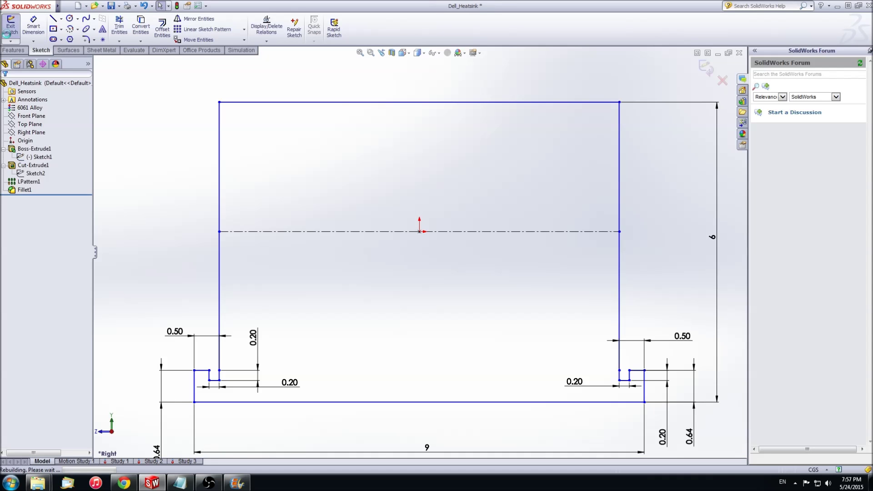
Step: Review the base extrusion's Sketch1 configuration table, checking the height dimension for Default and Config 2 and the other available dimensions
click(44, 157)
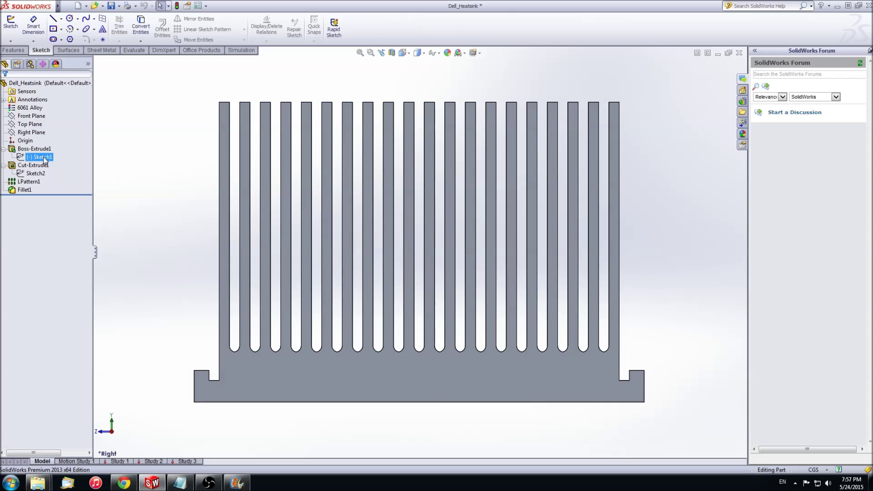
right_click(44, 158)
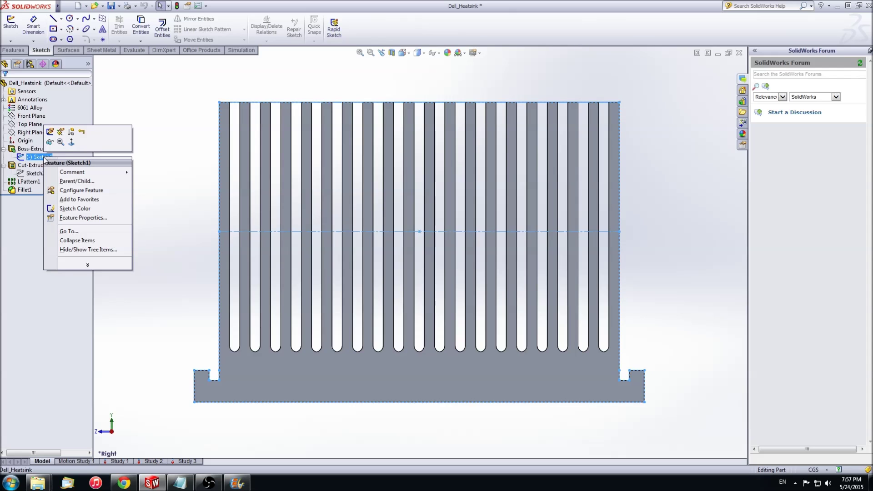
click(87, 191)
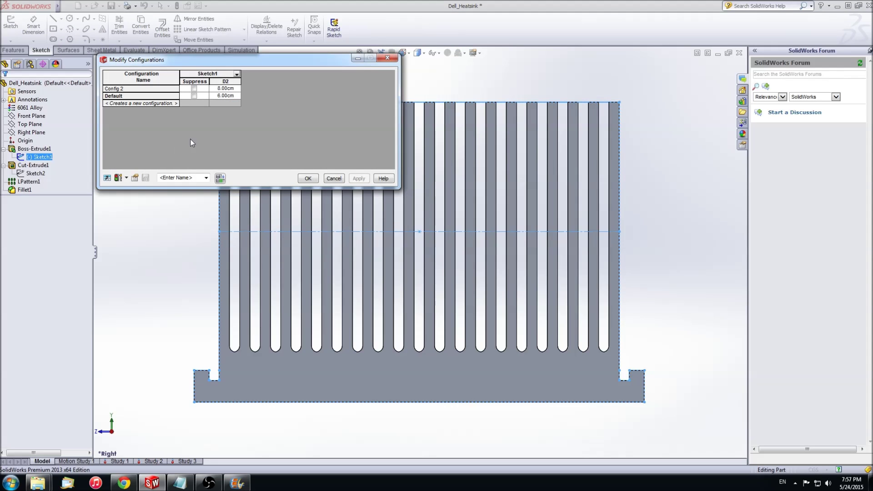
click(237, 73)
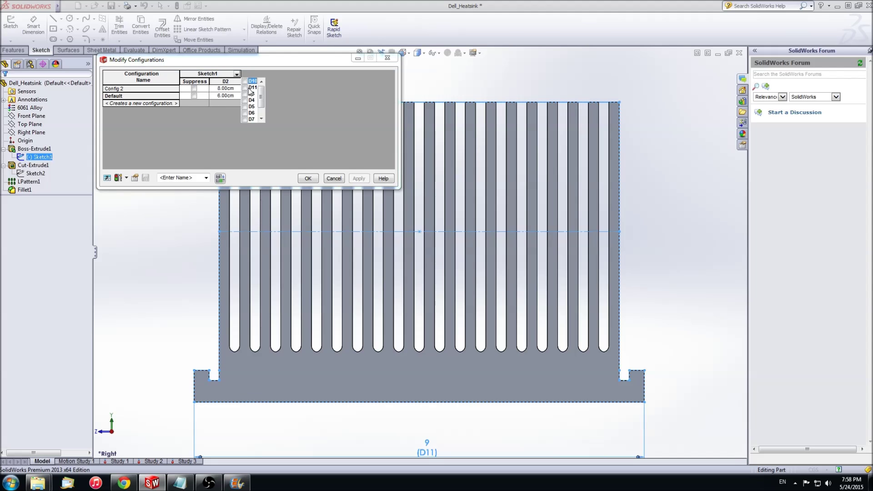
scroll(251, 100, down, 1)
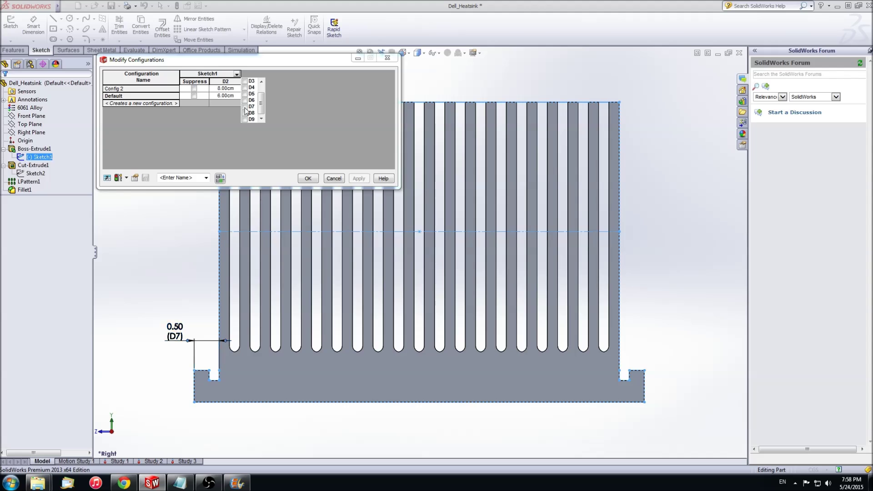
click(223, 111)
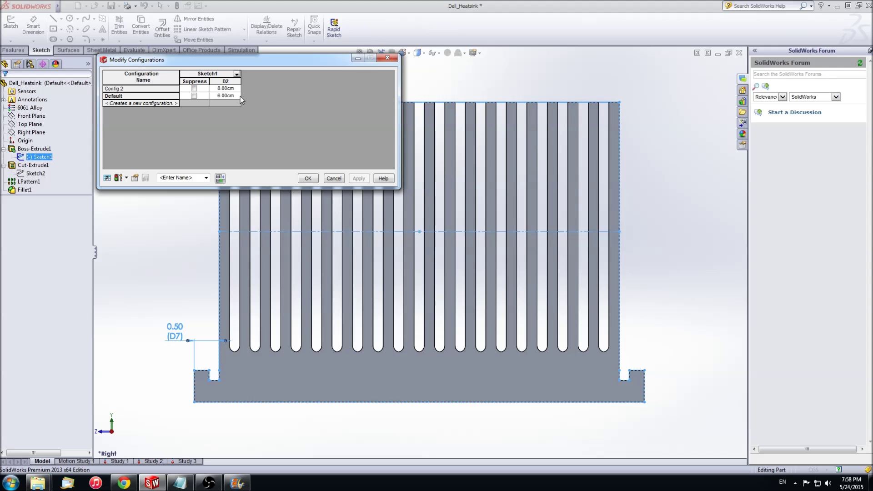
click(307, 178)
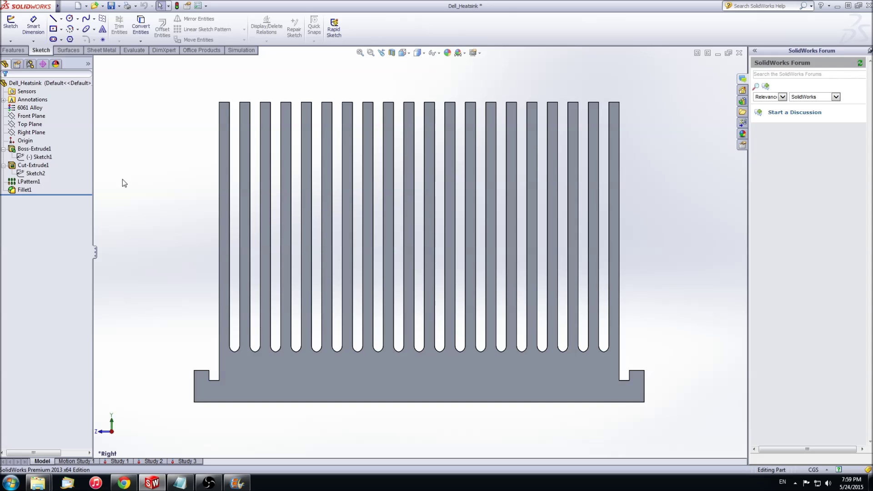
Step: Review the configuration table of the cut extrusion's Sketch2, checking the slot depth dimension for Default and Config 2
click(40, 173)
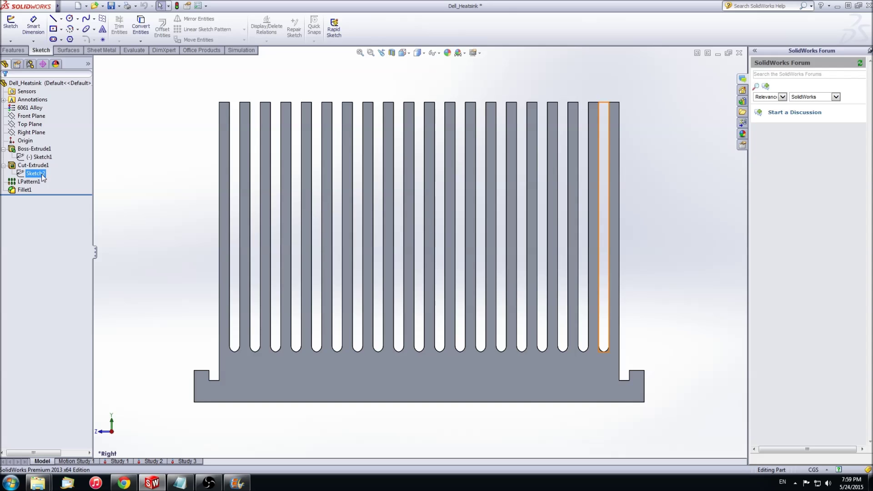
right_click(42, 173)
click(78, 207)
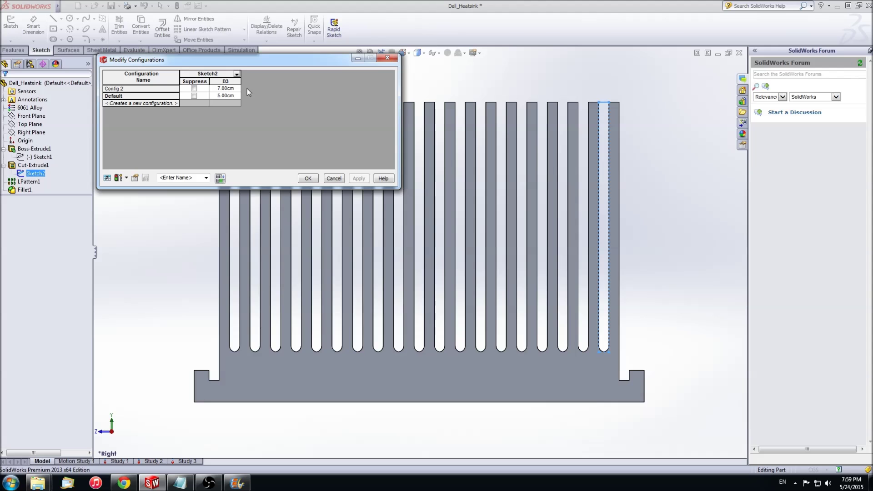
click(307, 178)
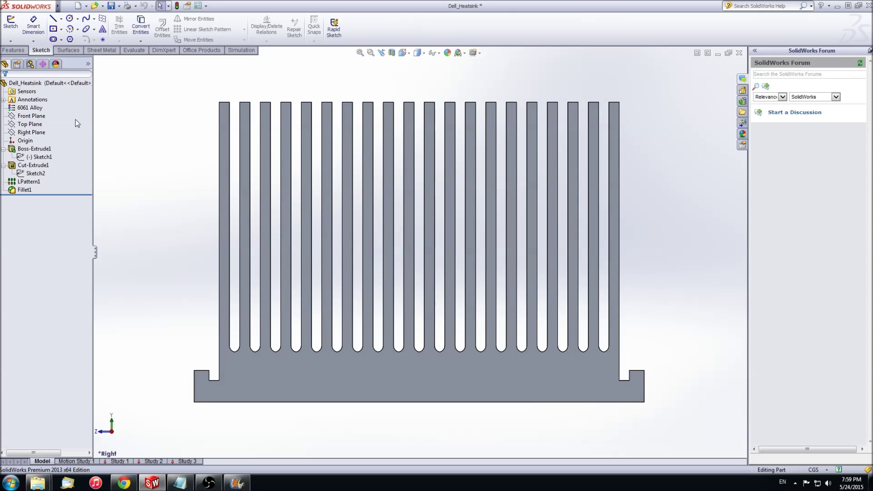
Step: Compare the heatsink's Config 2 and Default configurations, leaving Config 2 active
click(30, 64)
click(61, 93)
double_click(61, 93)
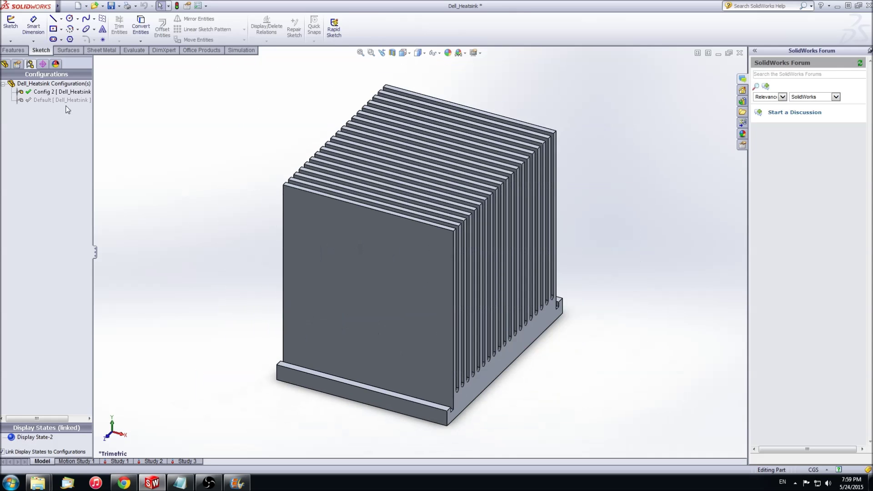
double_click(53, 100)
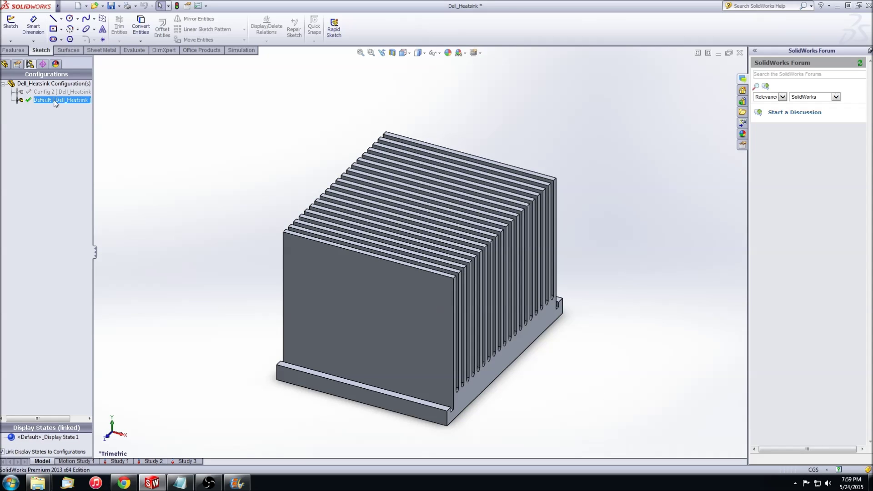
double_click(54, 92)
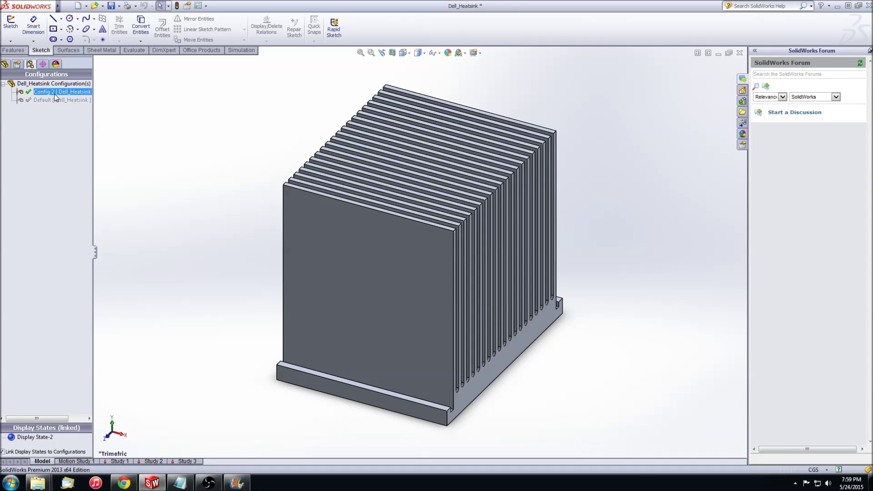
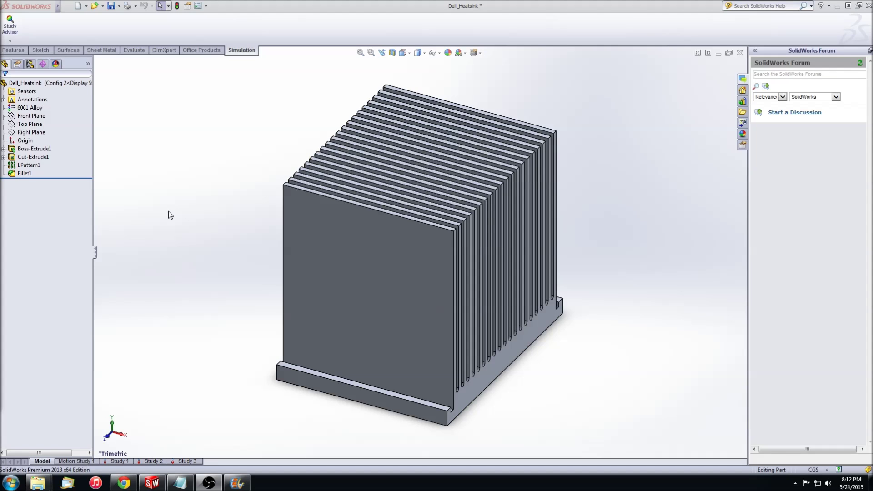
Step: Create a new thermal study named Study 4 for the heatsink's Config 2
click(10, 41)
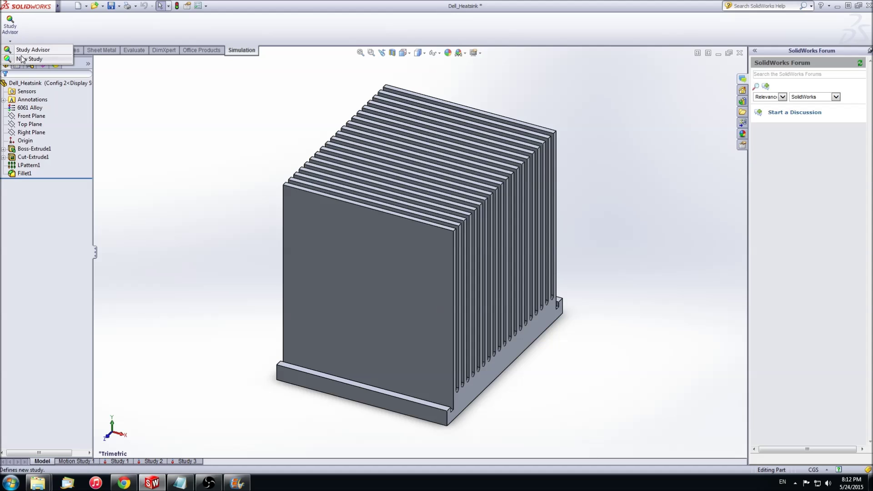
click(21, 58)
click(8, 221)
click(3, 87)
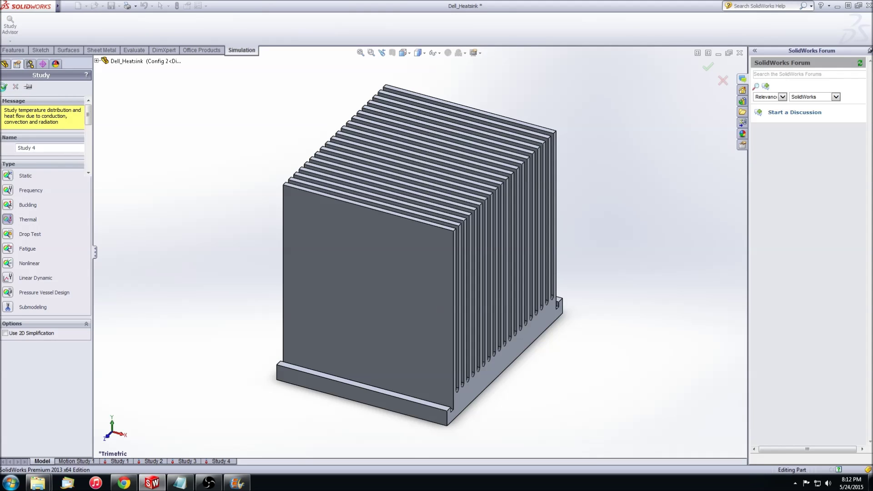
Step: Apply a heat power of 65 to the heatsink's bottom face and convection of 20 W/(m^2·K) at 303 K to all exposed faces
right_click(36, 218)
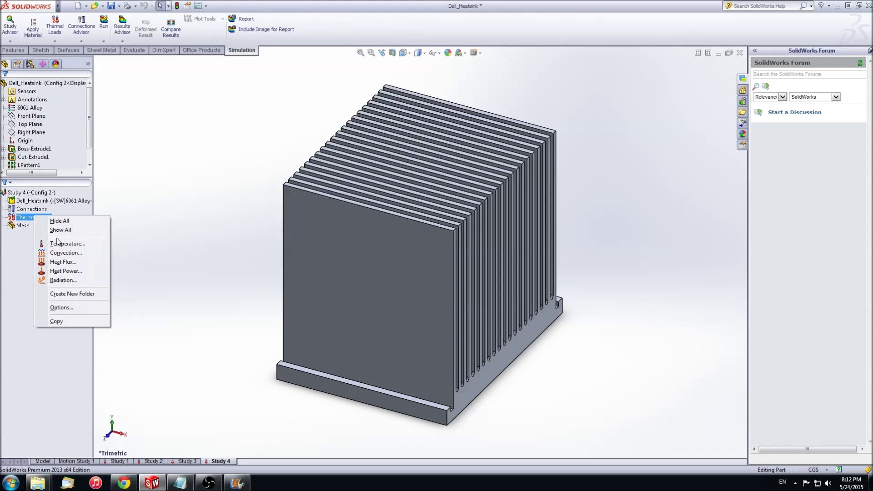
click(66, 271)
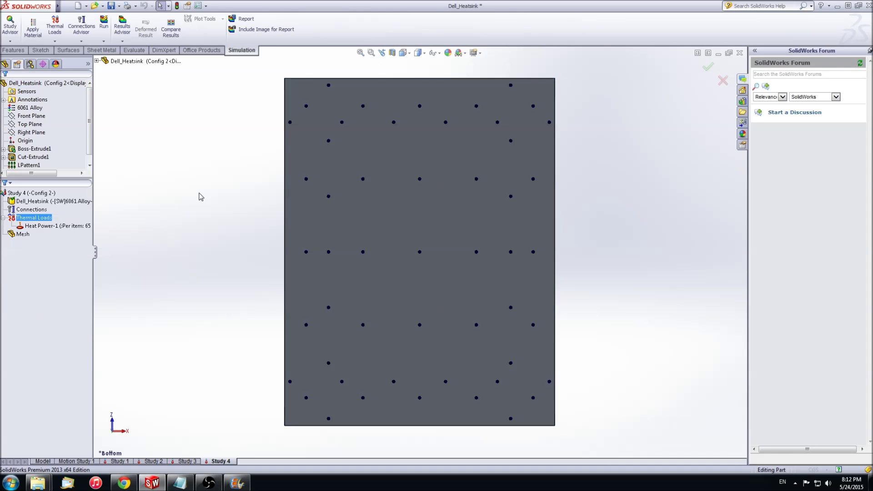
click(47, 173)
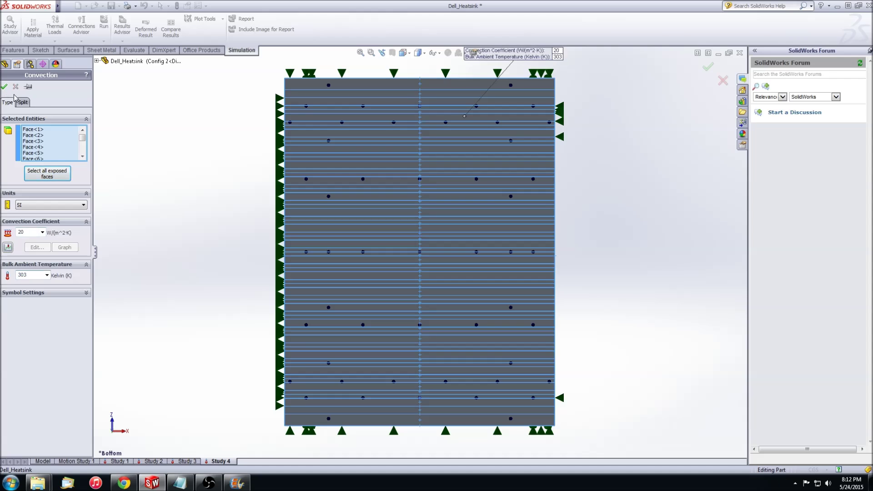
click(5, 87)
Step: Mesh and run Study 4, and show its temperature plot in the trimetric view
right_click(23, 243)
click(91, 273)
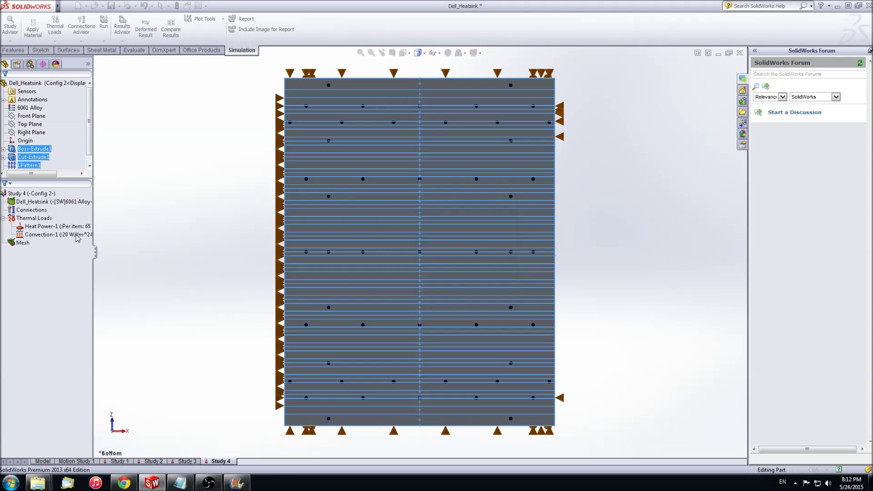
key(ctrl+7)
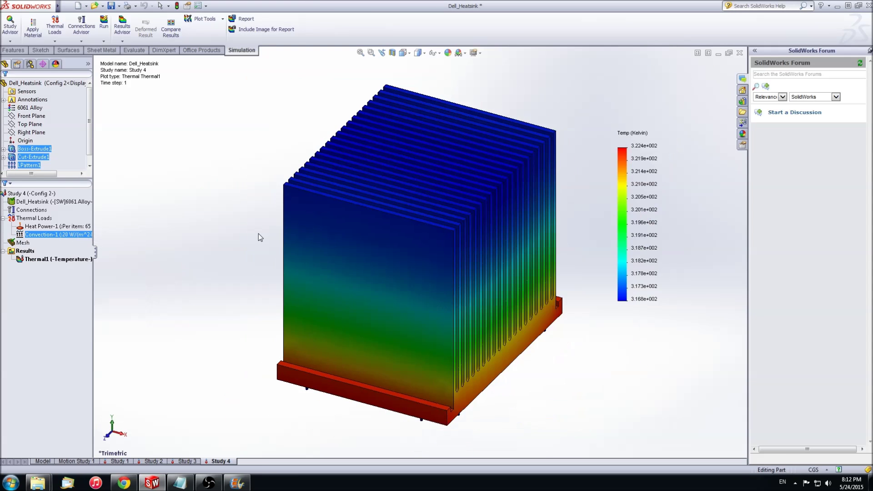
Step: Set the temperature plot's legend to floating number format and its boundary option to Model
right_click(82, 259)
click(114, 309)
click(50, 330)
click(45, 345)
key(Return)
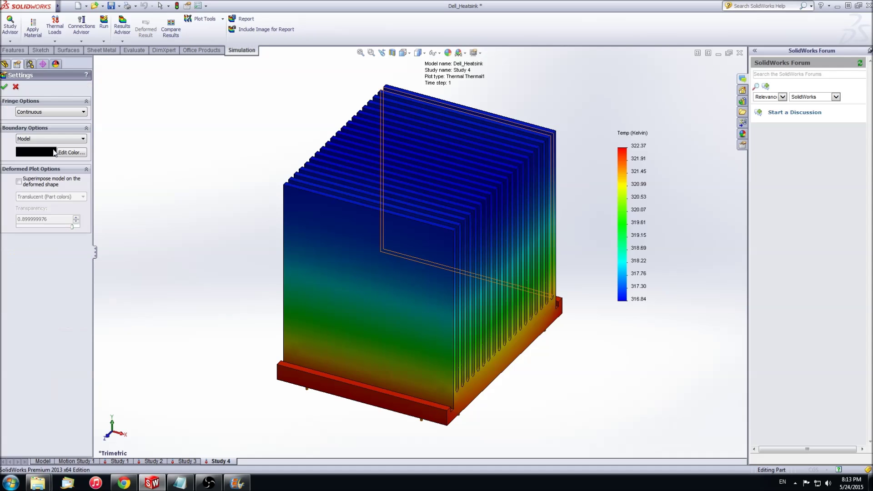
right_click(55, 260)
click(77, 272)
key(Return)
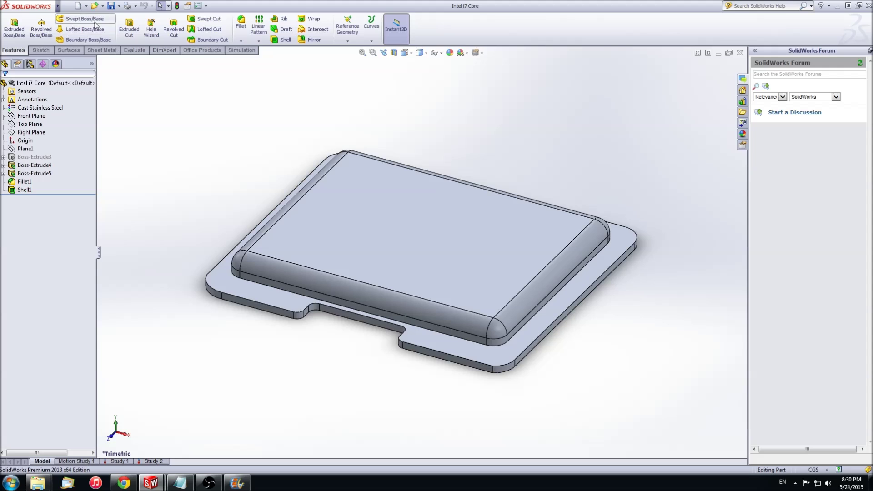
Step: Create a new assembly from the Intel i7 Core part and insert Dell_Heatsink beside it
click(86, 6)
click(97, 34)
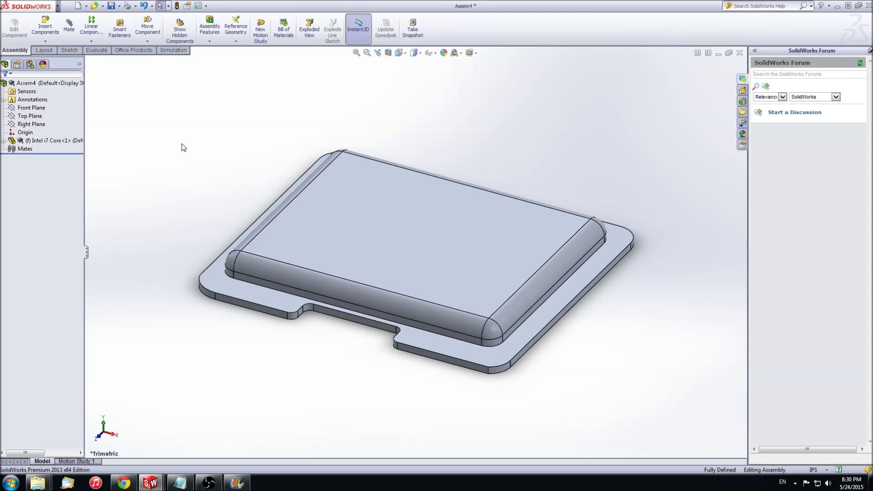
click(45, 27)
click(39, 186)
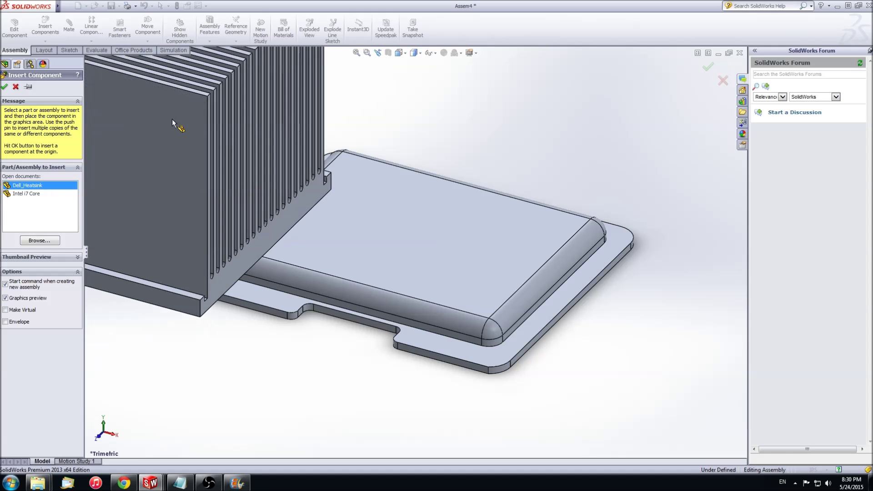
click(184, 115)
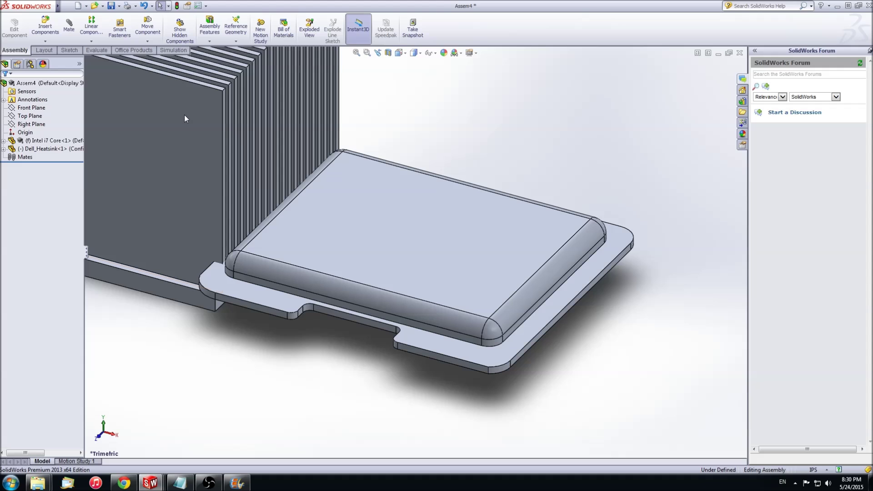
key(f)
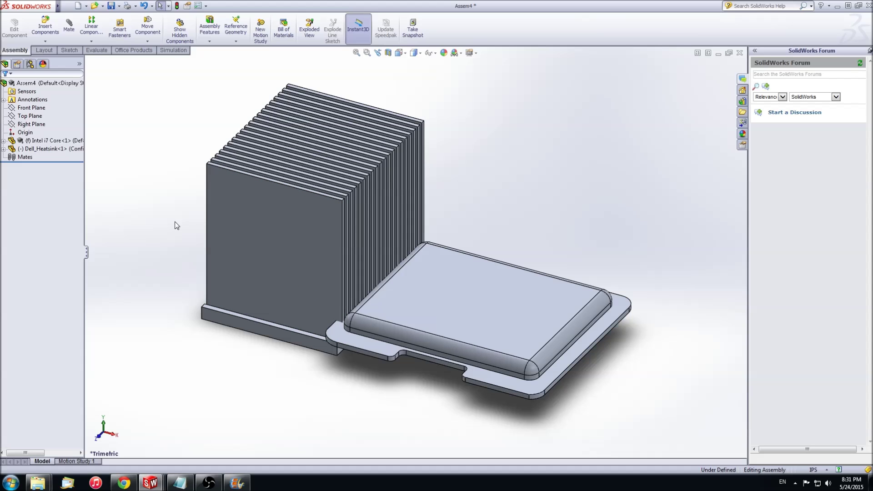
Step: Add a coincident mate between the heatsink base's short bottom edge and the short edge of the processor lid's top face
click(69, 27)
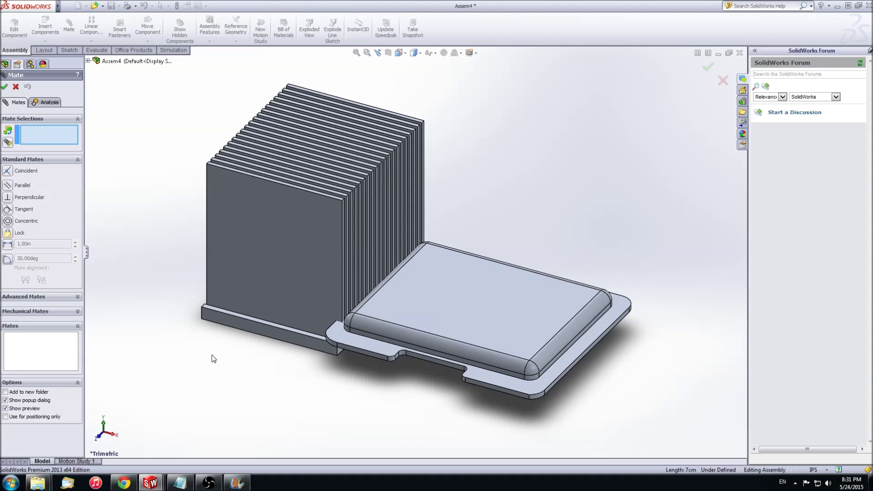
click(237, 329)
click(365, 311)
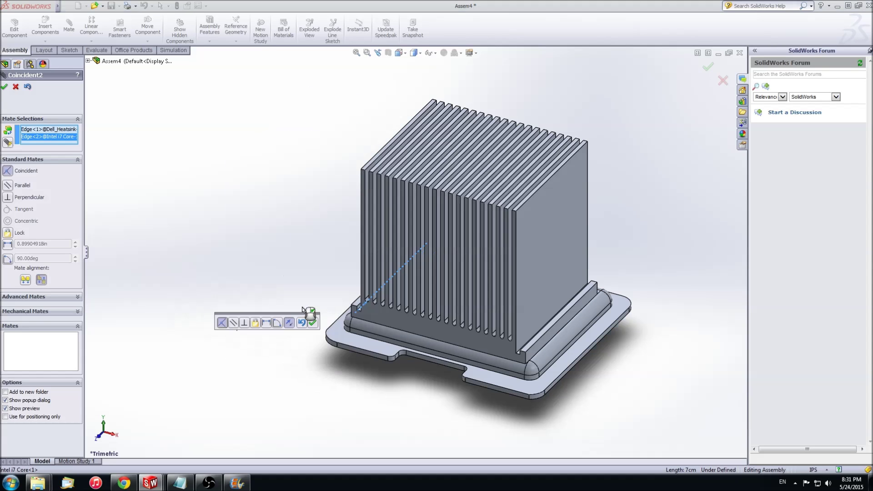
click(4, 87)
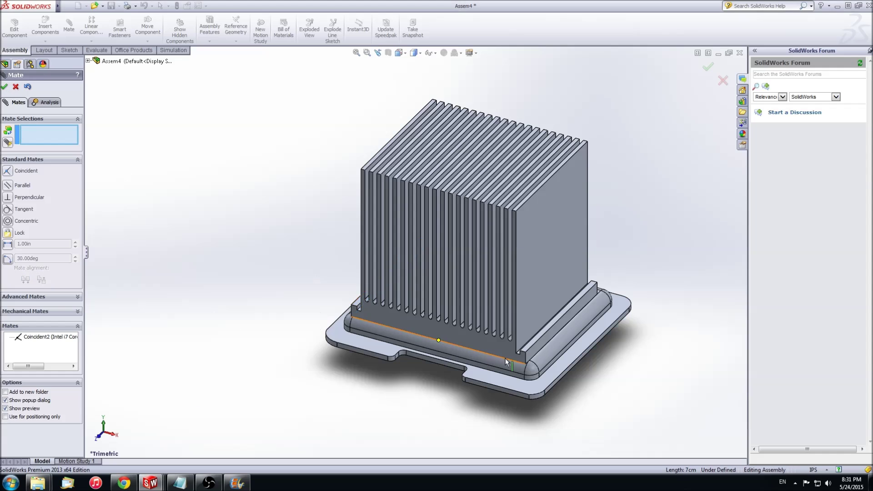
Step: Mate the long front edge of the lid's top face coincident with the heatsink base's long bottom edge, and finish mating
scroll(539, 363, down, 5)
drag(462, 296, 463, 266)
scroll(460, 278, down, 3)
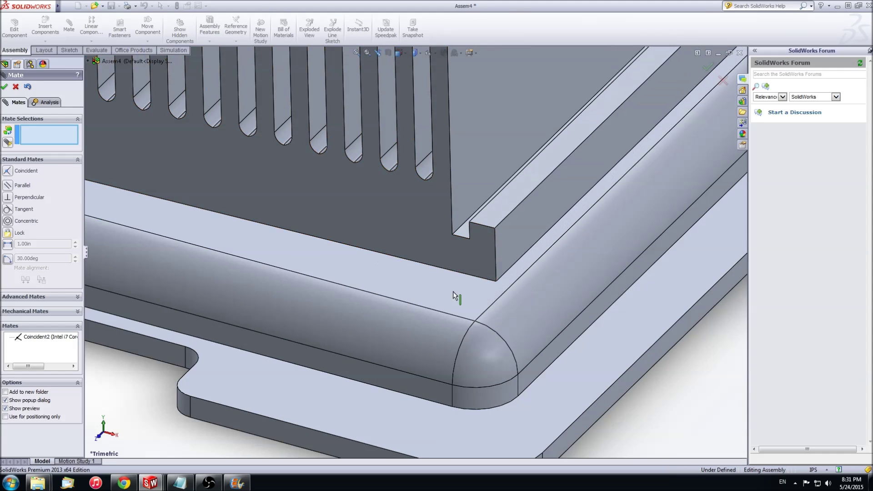
click(448, 315)
click(482, 277)
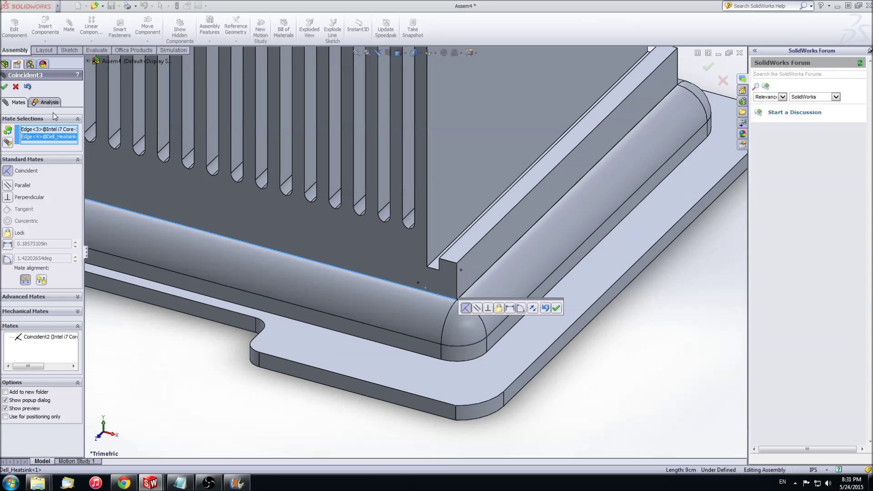
click(4, 86)
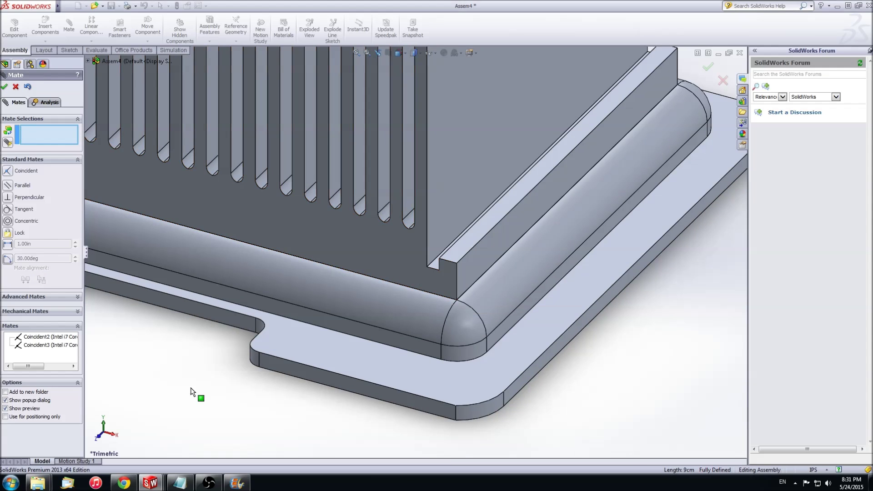
scroll(328, 321, up, 5)
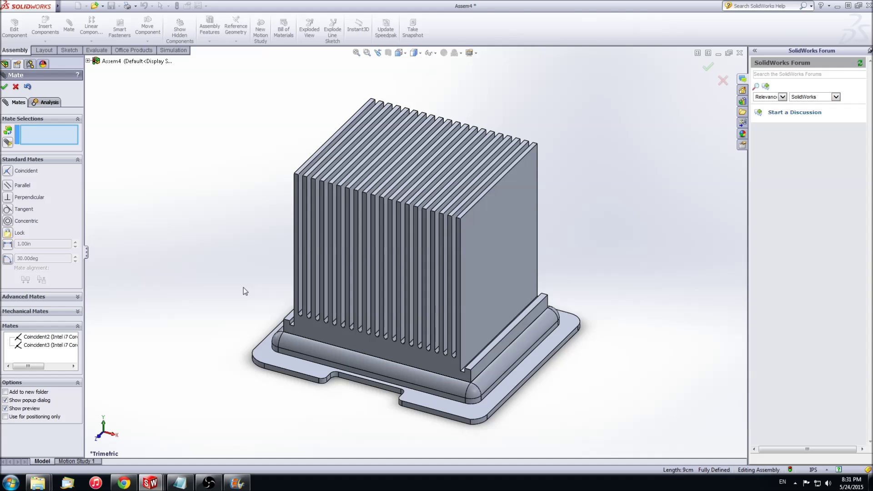
click(4, 86)
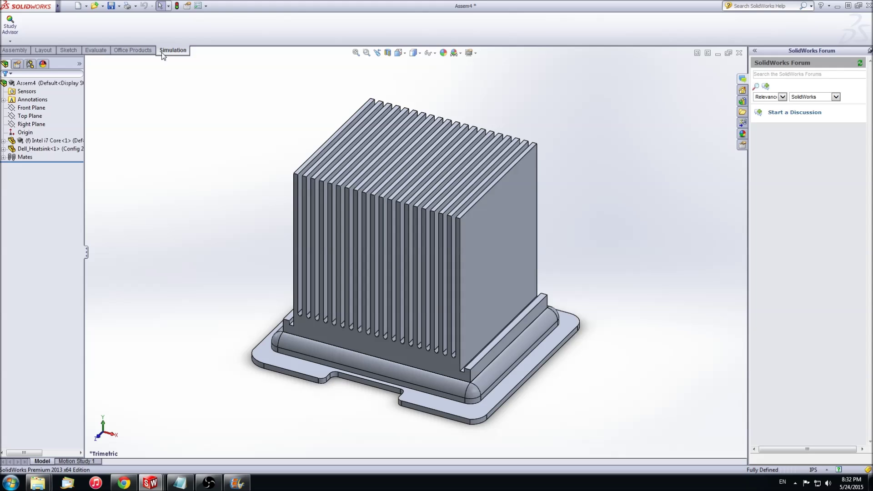
Step: Create a new thermal study named Study 1 for the processor and heatsink assembly
click(10, 41)
click(24, 59)
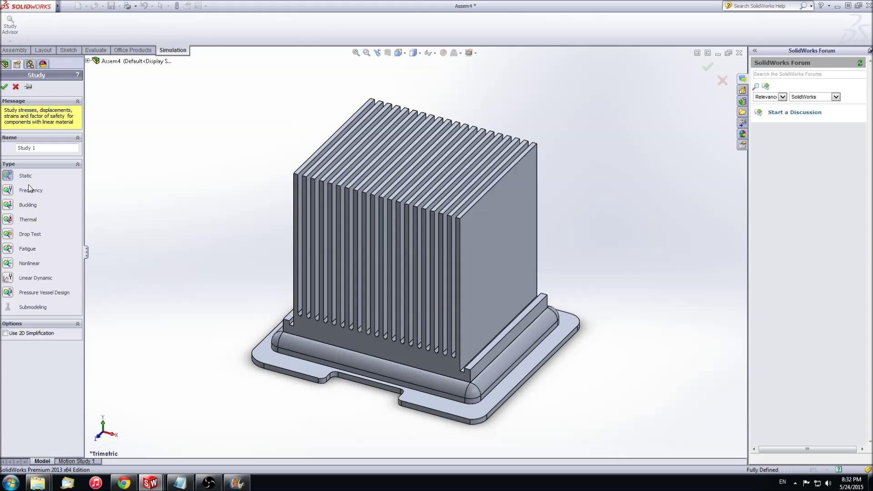
click(8, 219)
click(4, 87)
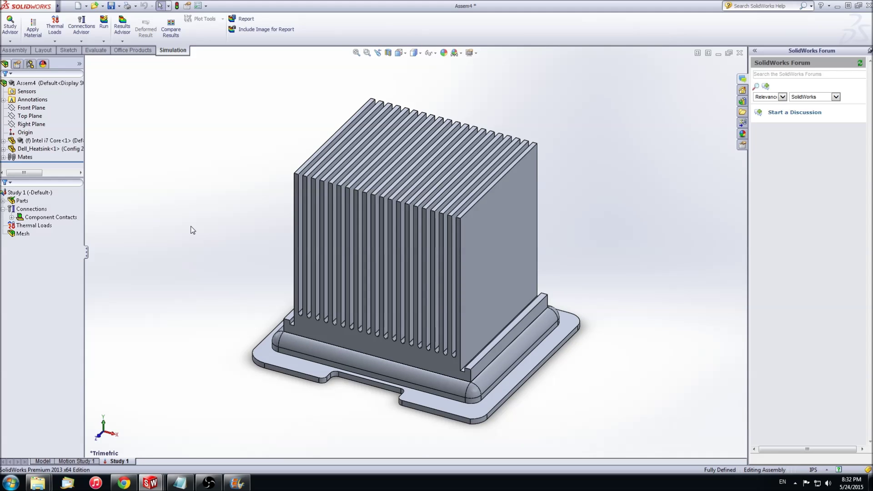
Step: Add a heat power load to the underside of the processor lid
click(72, 230)
right_click(56, 225)
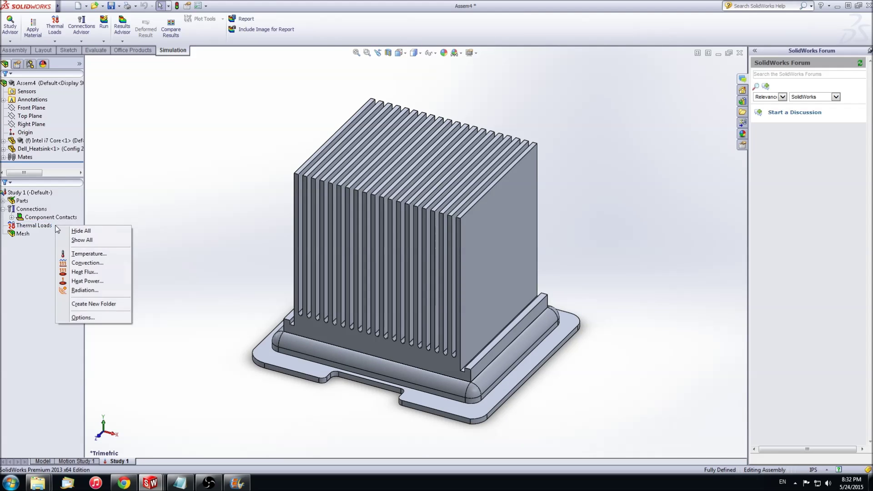
click(73, 283)
key(Return)
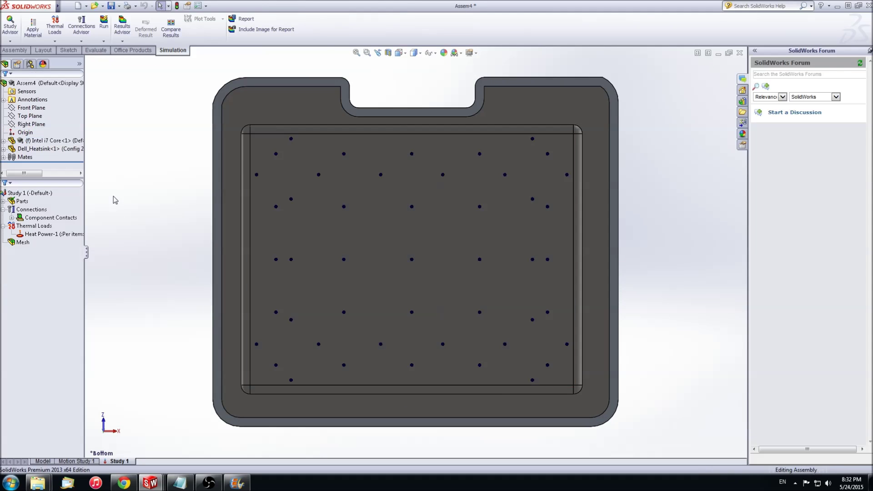
Step: Add convection to all exposed faces with a coefficient of 20 W/(m^2·K) and a bulk ambient temperature of 303 K
right_click(27, 234)
right_click(34, 225)
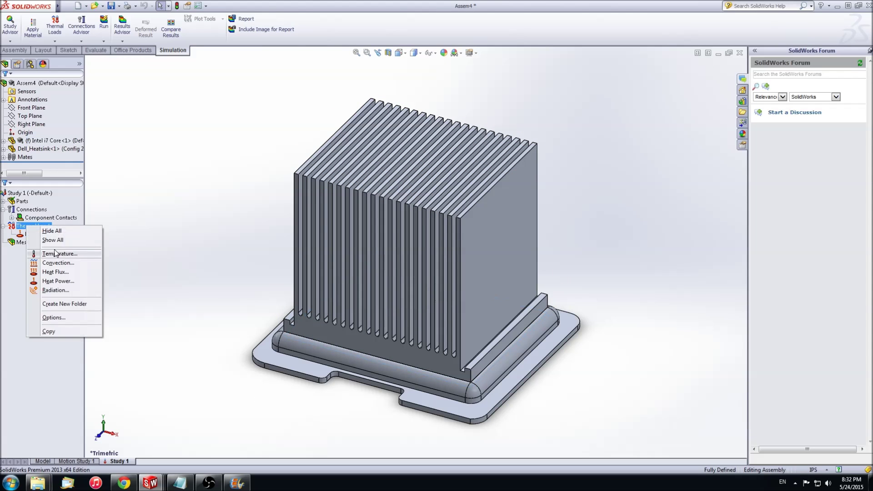
click(59, 267)
text(303)
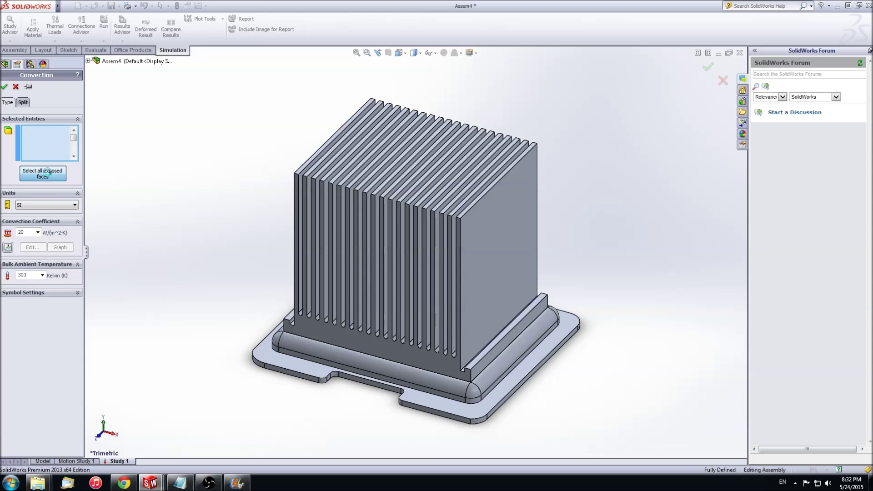
click(43, 173)
middle_drag(200, 224, 294, 203)
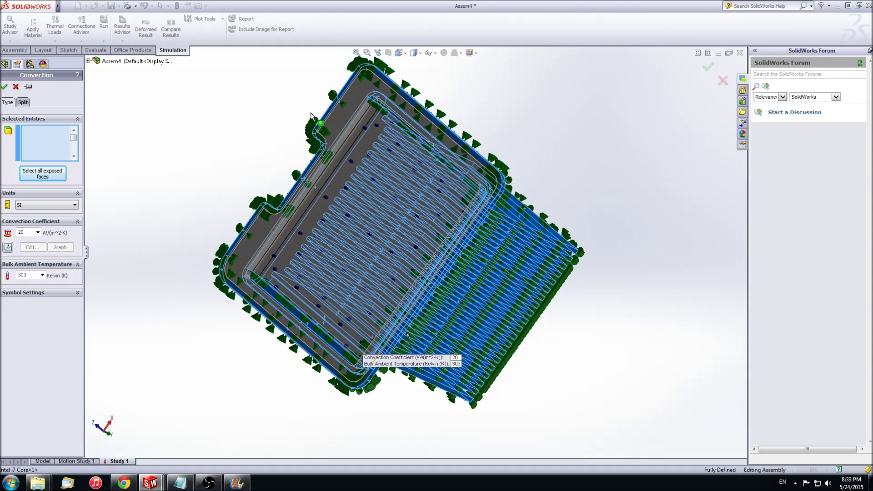
middle_drag(200, 250, 282, 262)
click(293, 351)
middle_drag(335, 338, 355, 412)
middle_drag(466, 345, 563, 178)
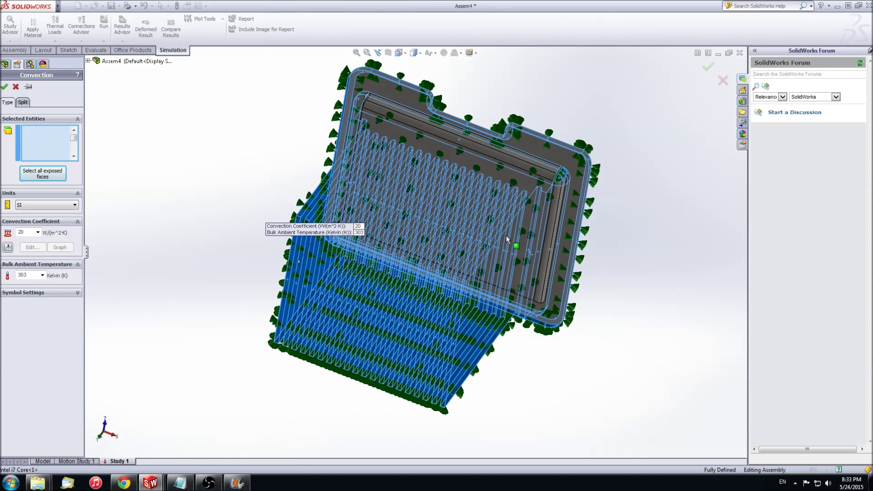
click(42, 173)
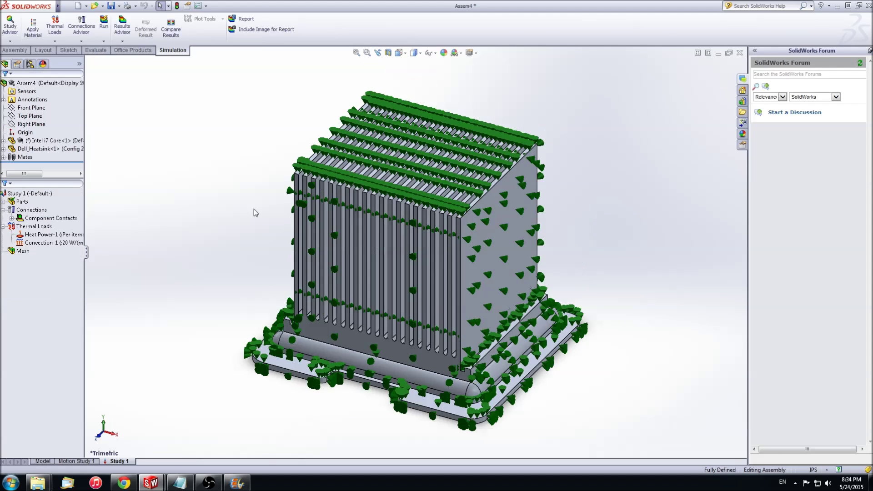
Step: Mesh the assembly and run the thermal study
right_click(68, 242)
click(87, 248)
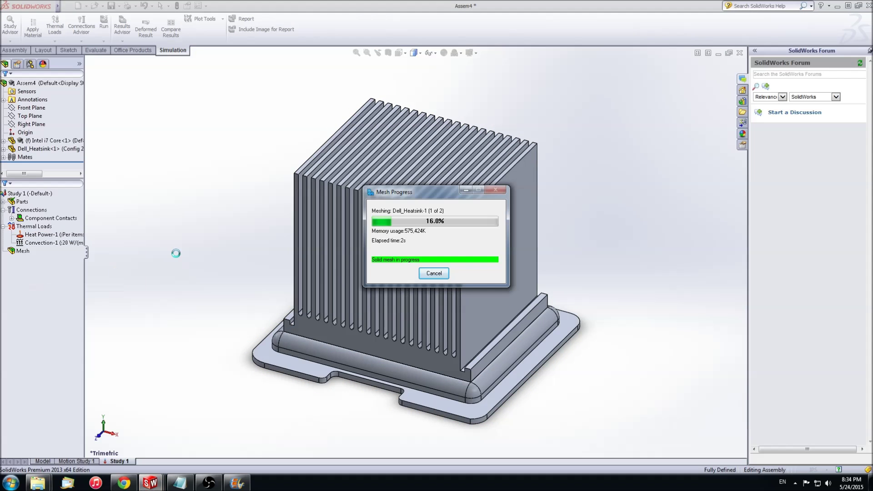
Step: Set the assembly temperature plot's legend to floating number format
right_click(66, 266)
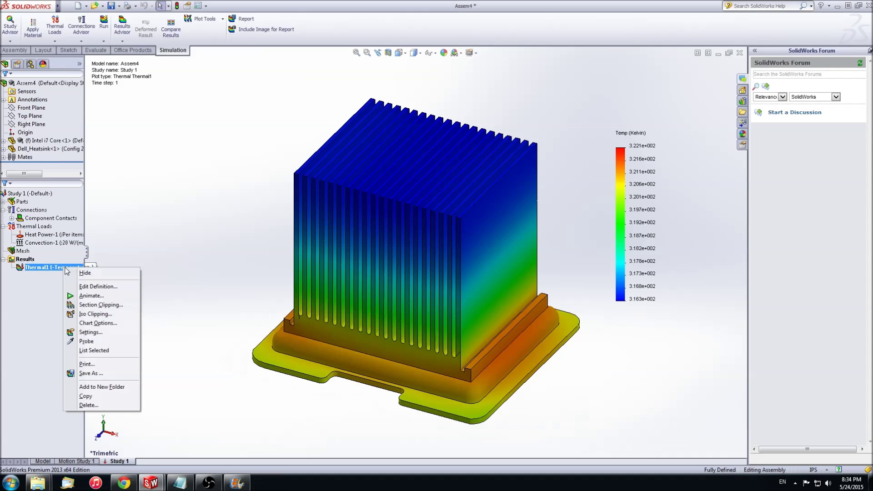
click(100, 325)
click(47, 330)
click(41, 344)
key(Return)
Step: Change the assembly temperature plot's units to Celsius
right_click(39, 269)
click(57, 285)
click(48, 131)
click(46, 141)
click(4, 86)
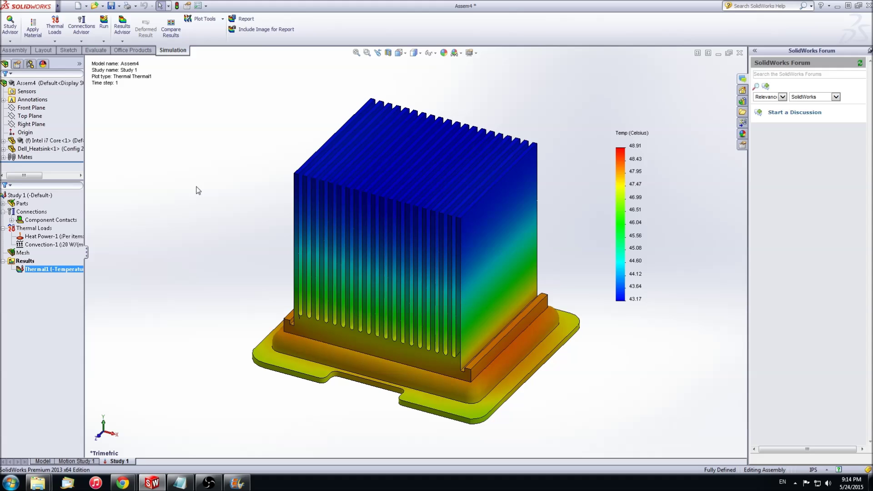
Step: Set the existing convection load's coefficient to 40 W/(m^2·K) and rerun the study
right_click(68, 244)
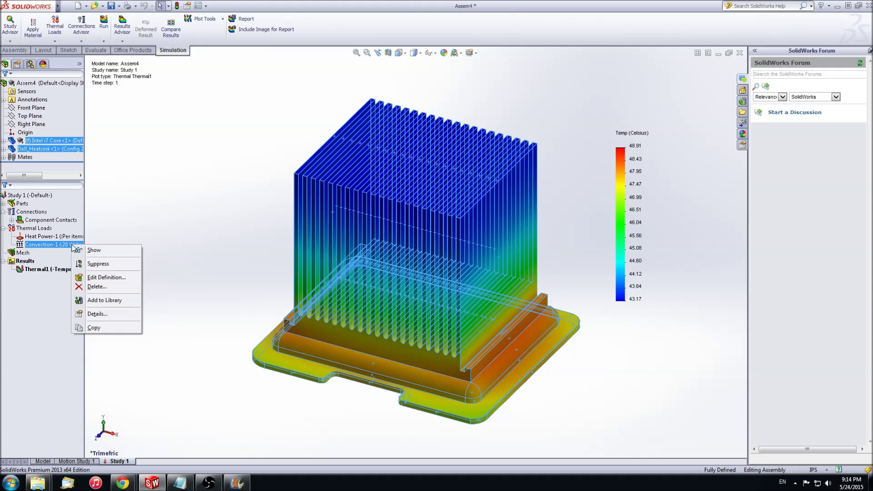
click(109, 280)
click(4, 87)
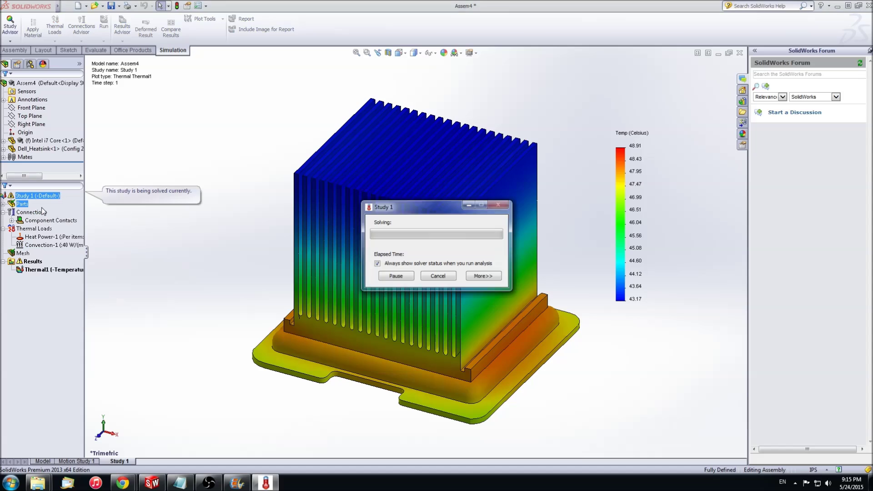